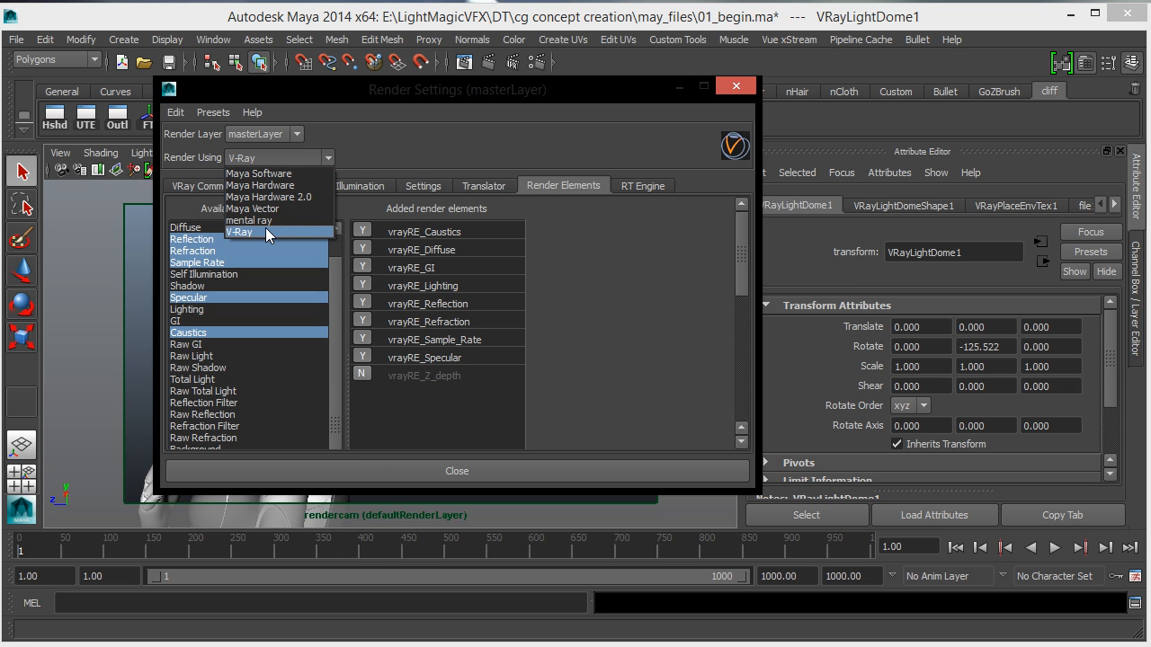
pyautogui.click(359, 148)
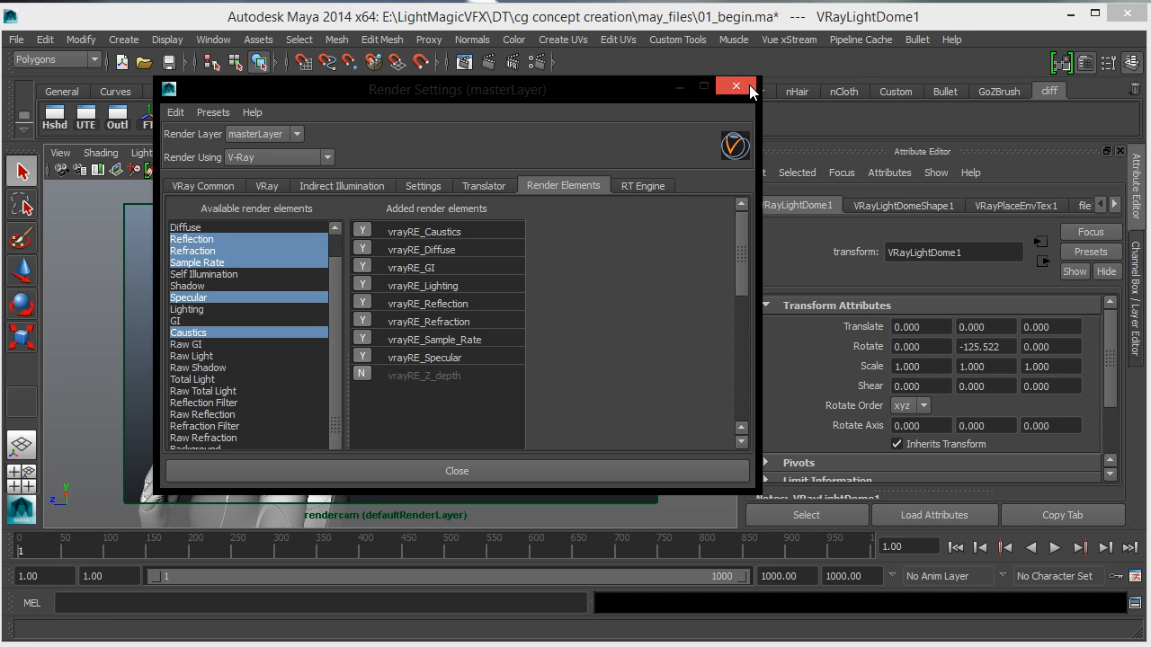
pyautogui.click(221, 113)
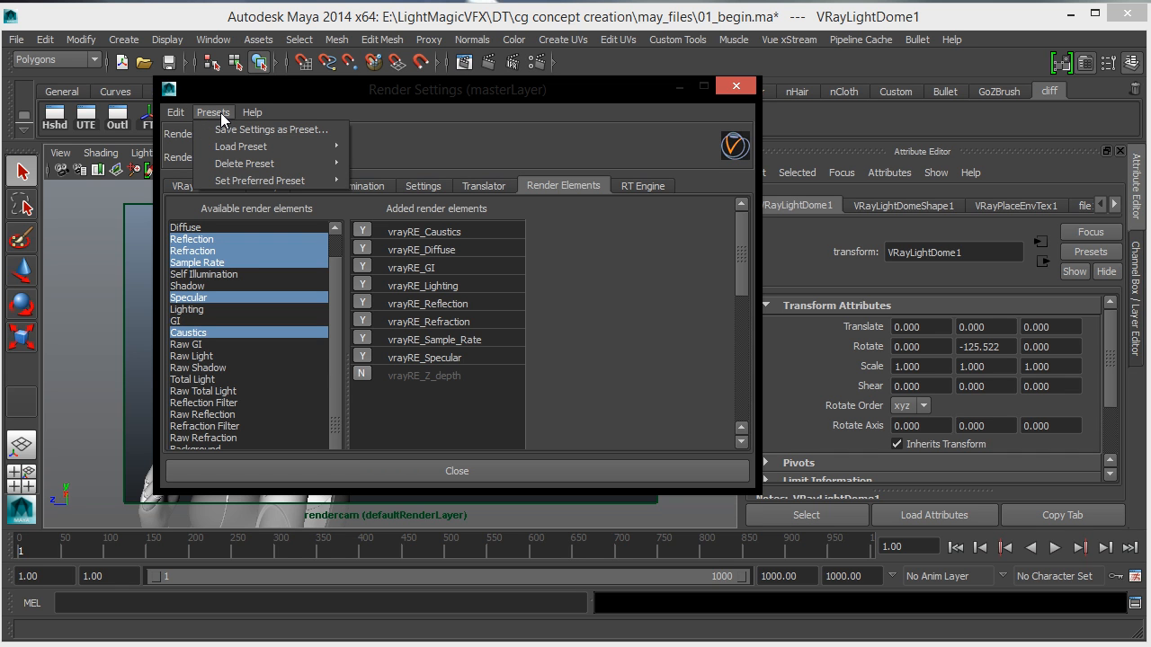
pyautogui.click(736, 88)
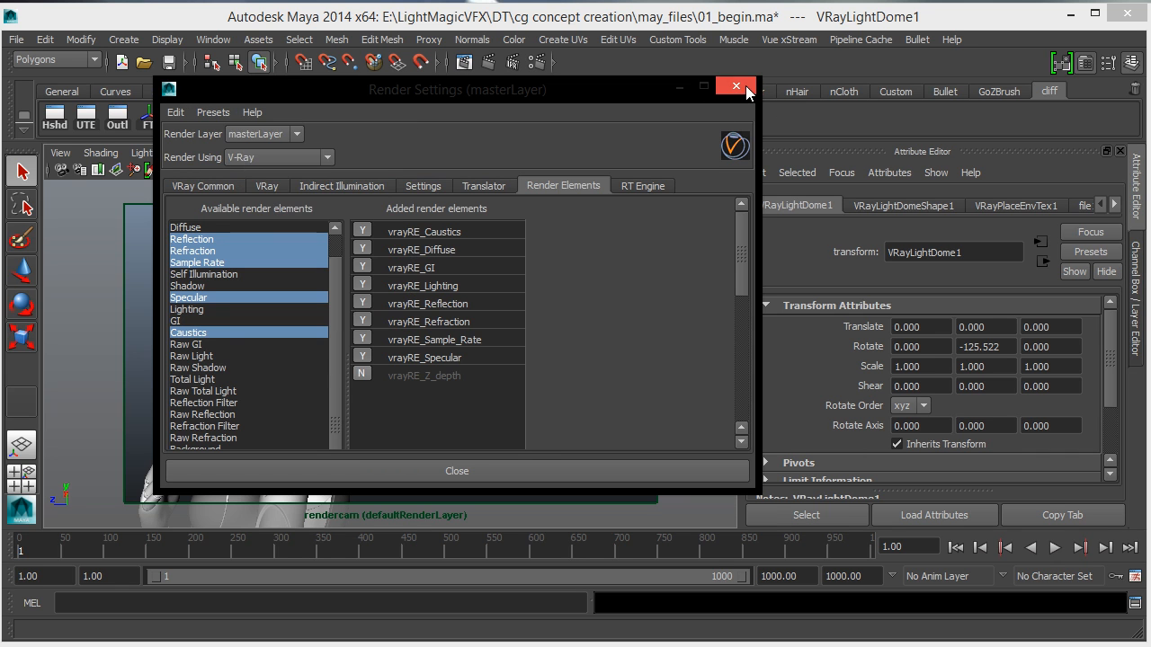
pyautogui.click(736, 87)
pyautogui.click(553, 218)
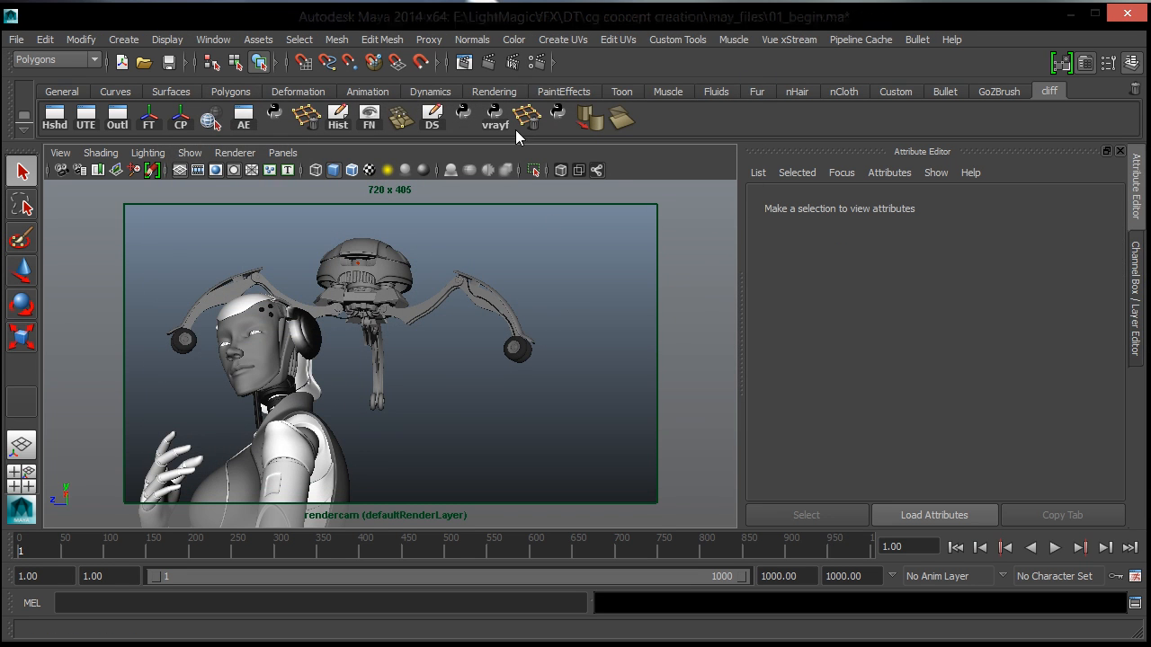
# Step: Load the test render settings preset and reopen the render settings
pyautogui.click(532, 67)
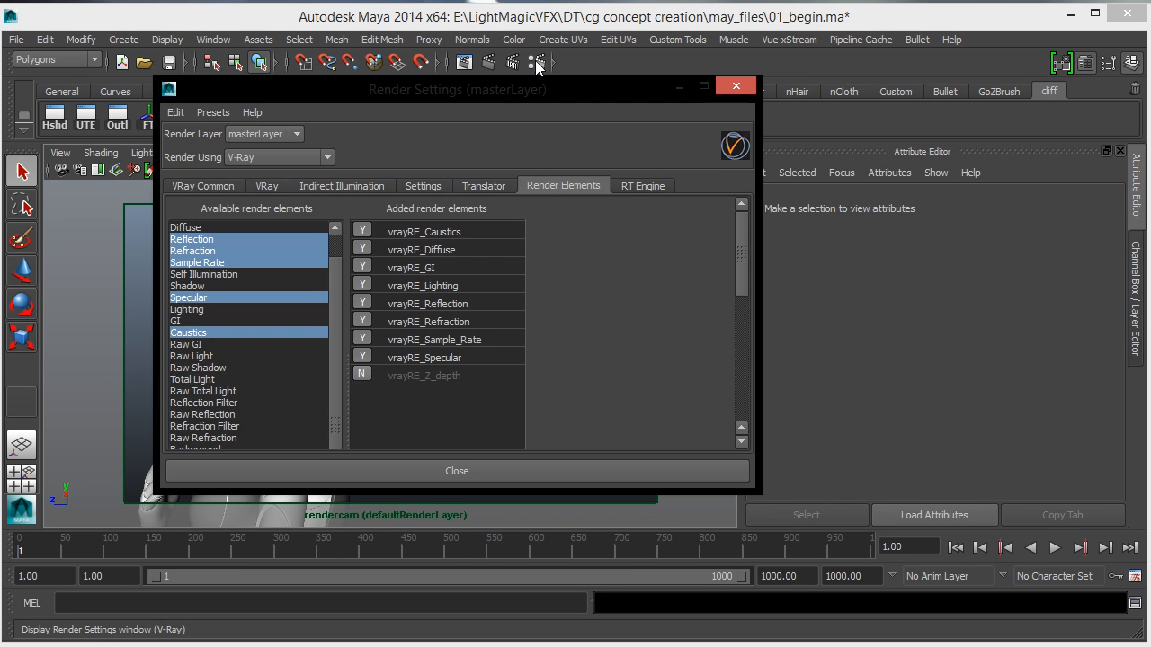
pyautogui.click(220, 113)
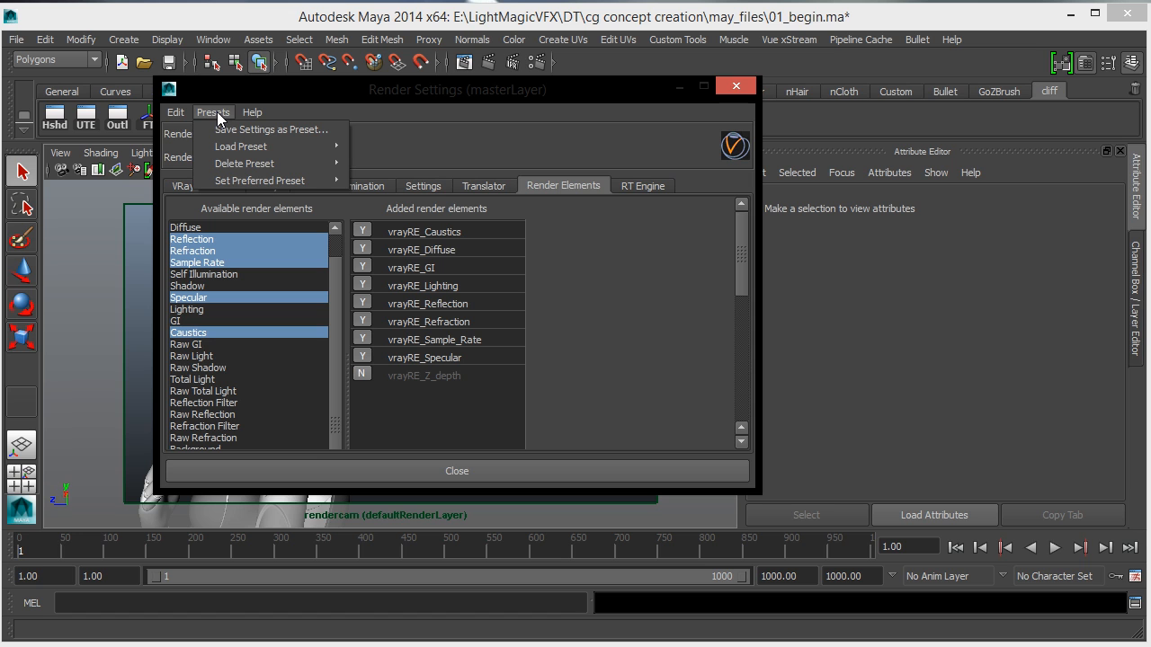
pyautogui.moveTo(250, 147)
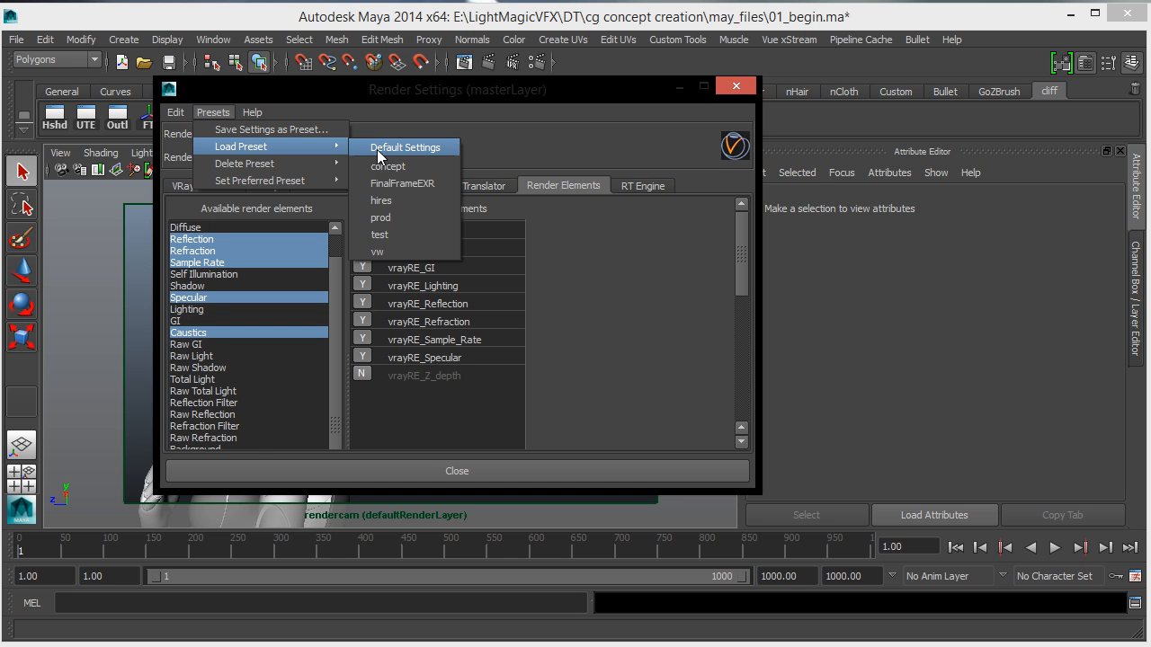
pyautogui.click(402, 234)
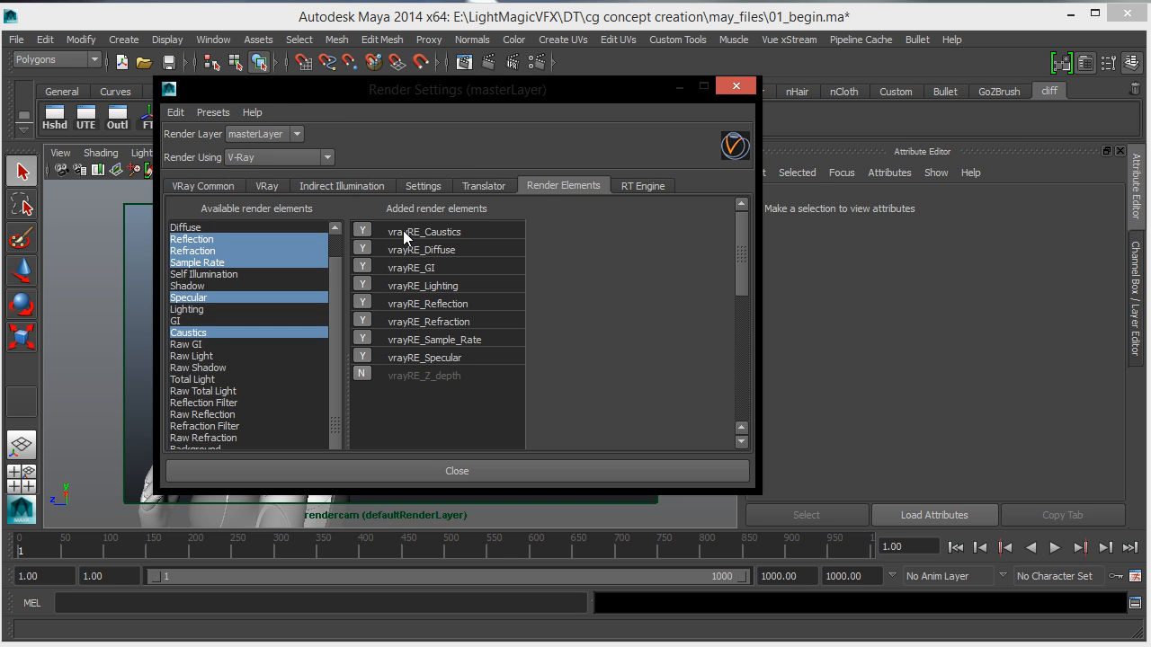
pyautogui.click(736, 86)
pyautogui.click(544, 65)
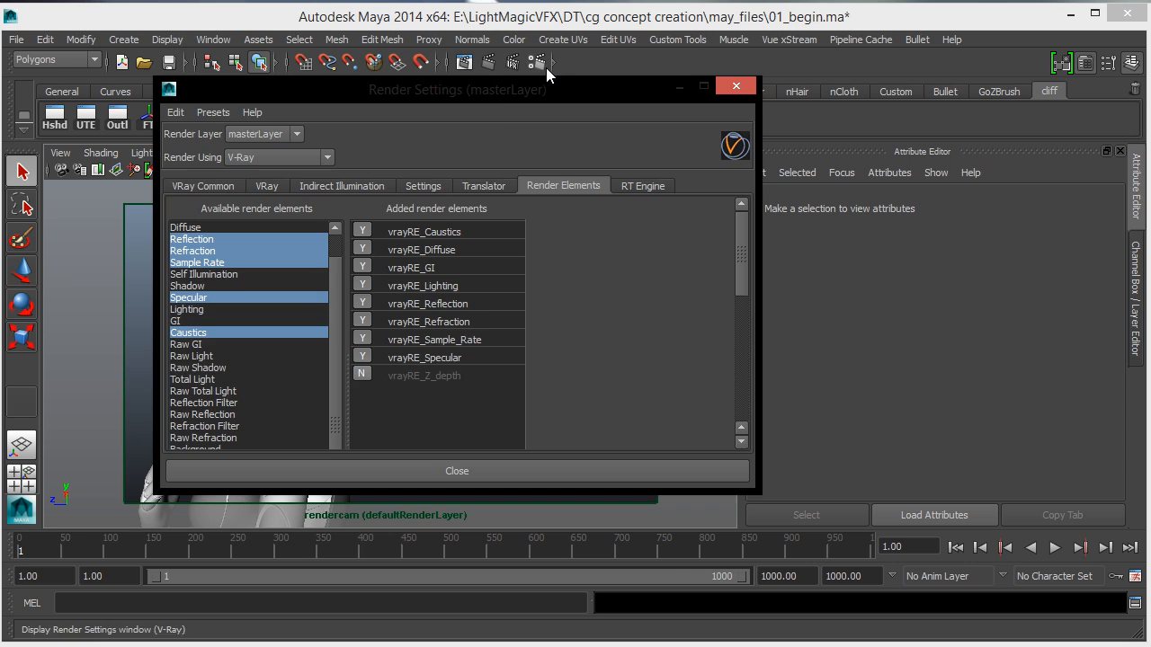
# Step: Set the image sampler's Adaptive DMC max subdivs to 4 and review the DMC sampler and GI settings
pyautogui.click(269, 189)
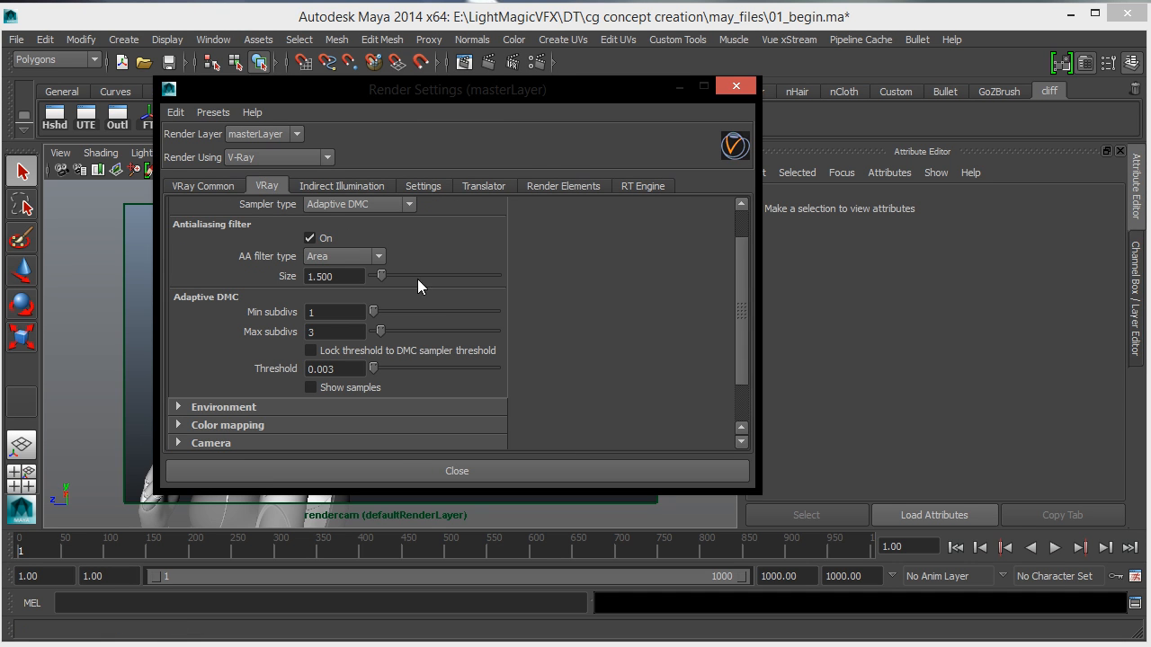
pyautogui.moveTo(381, 336); pyautogui.dragTo(385, 334)
pyautogui.click(415, 189)
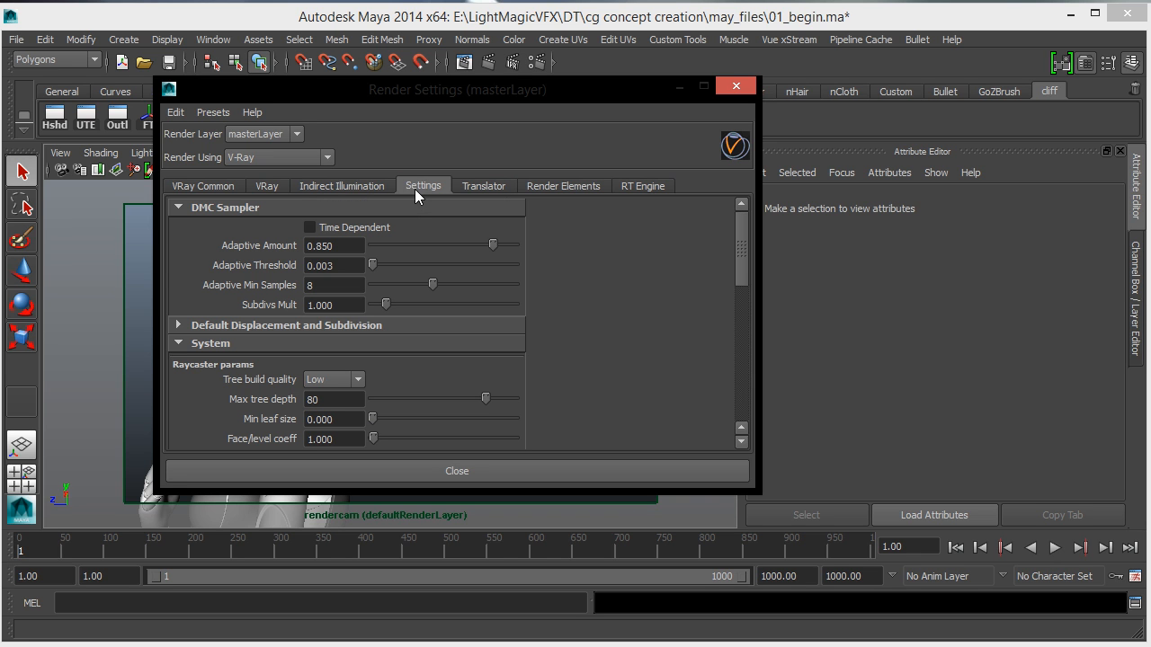
pyautogui.click(341, 188)
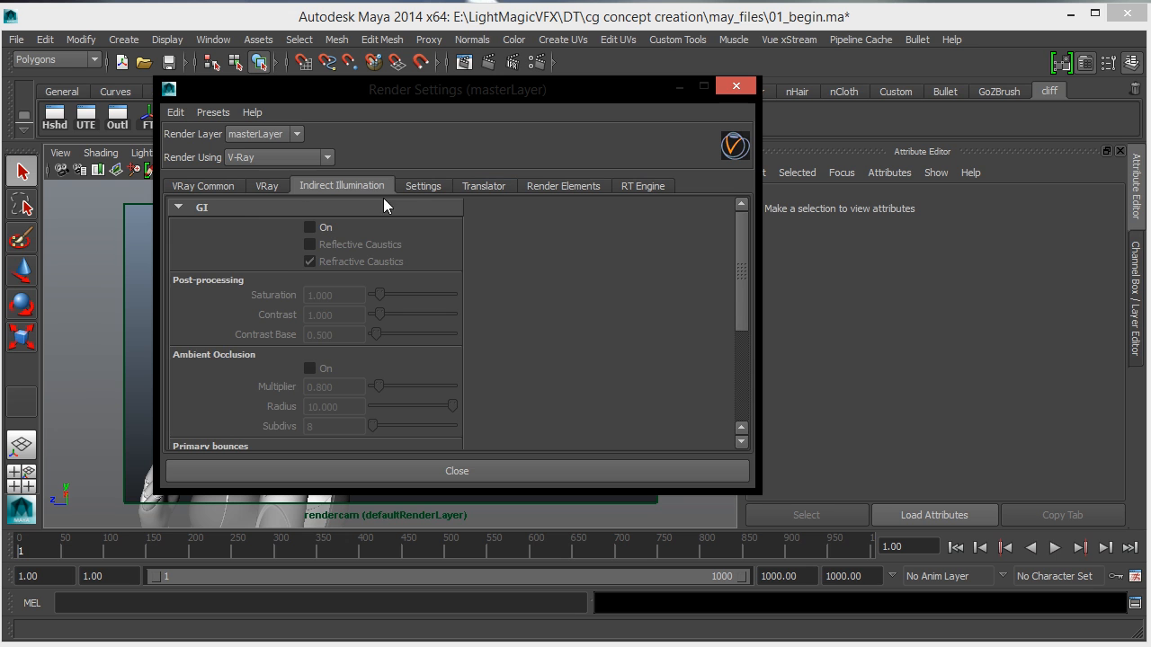
pyautogui.click(275, 187)
pyautogui.moveTo(739, 272)
pyautogui.mouseDown()
pyautogui.moveTo(738, 296)
pyautogui.moveTo(743, 253)
pyautogui.mouseUp()
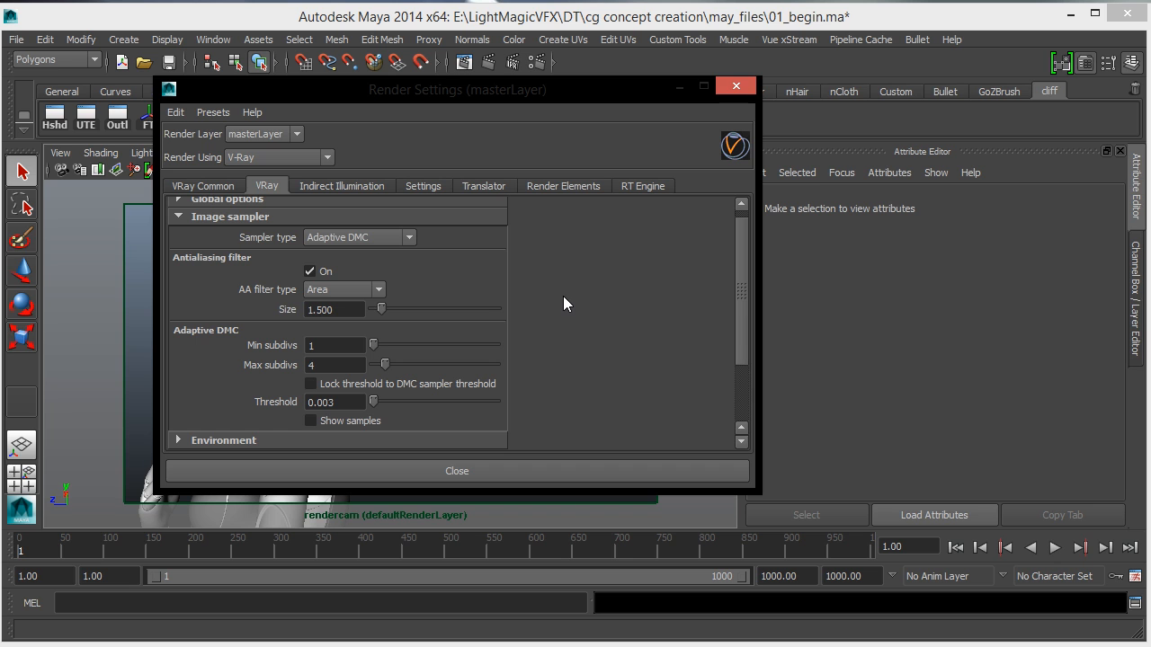
pyautogui.moveTo(738, 243)
pyautogui.mouseDown()
pyautogui.moveTo(737, 270)
pyautogui.moveTo(741, 230)
pyautogui.mouseUp()
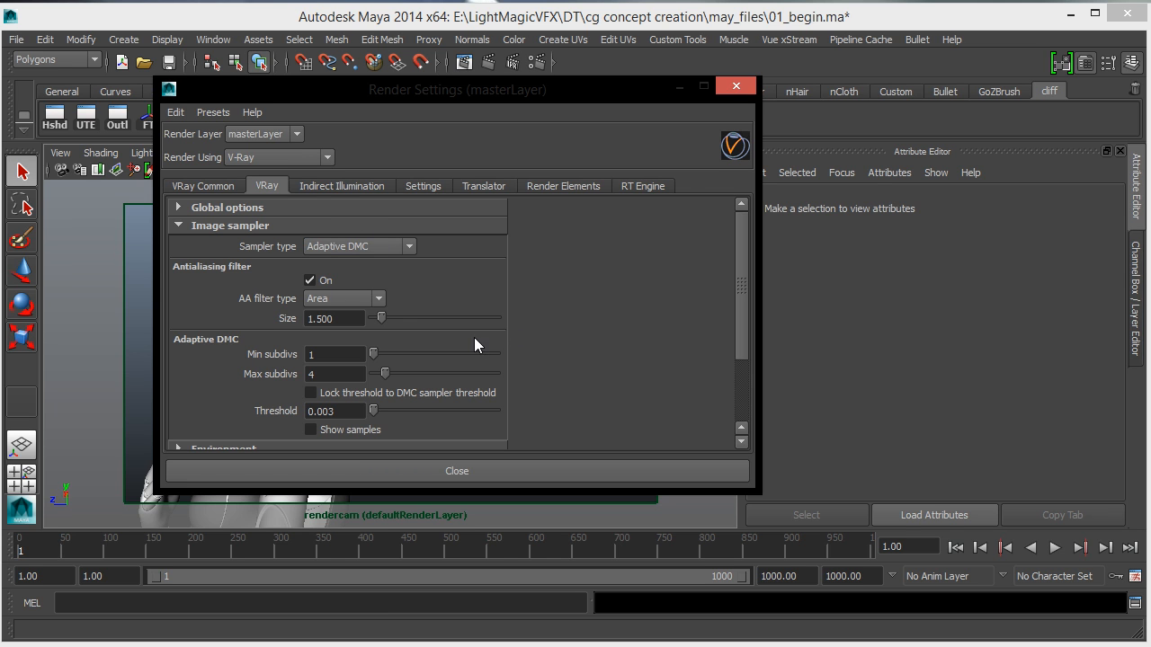
# Step: Load the prod render preset and enable the antialiasing filter with the Cook Variable type
pyautogui.click(214, 112)
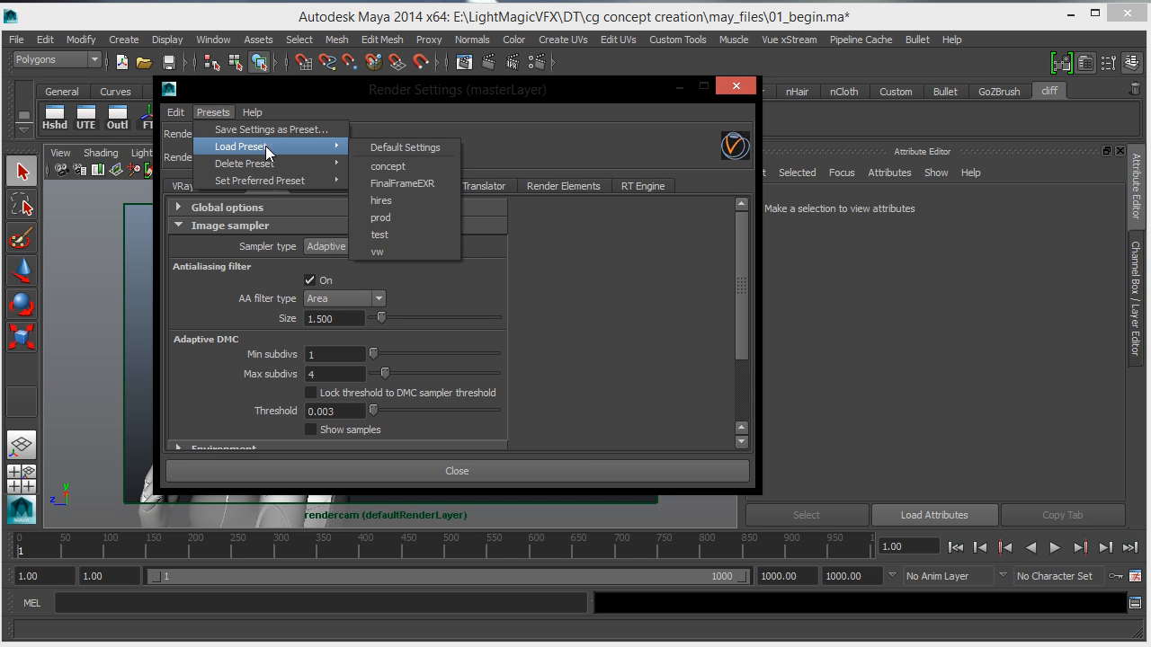
pyautogui.click(404, 217)
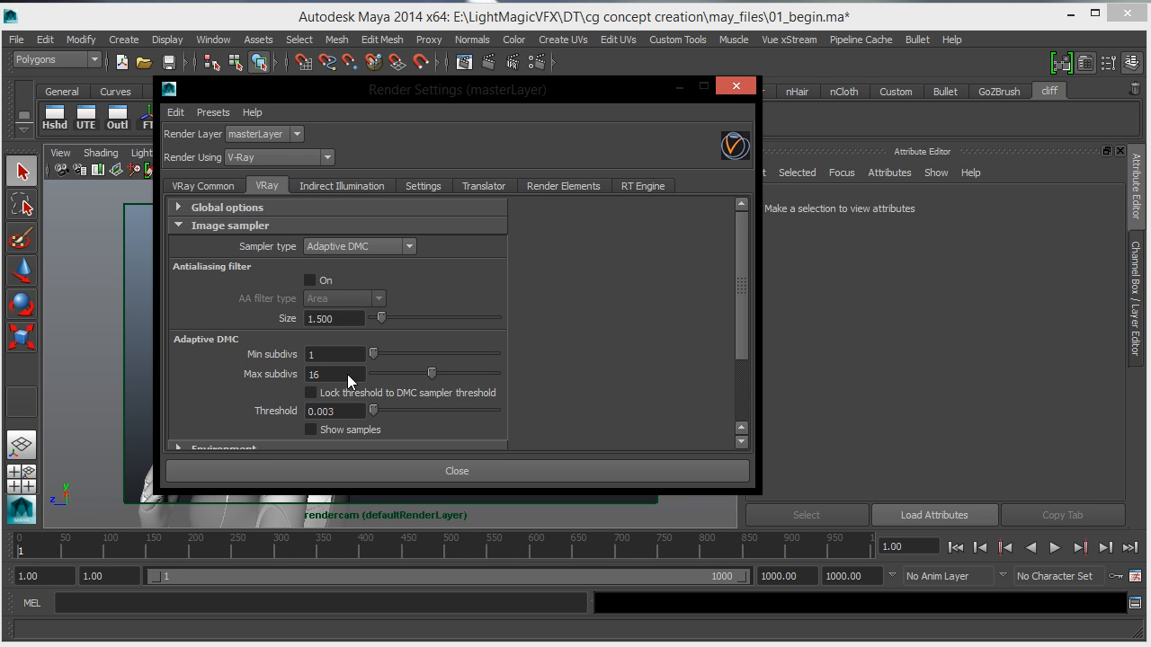
pyautogui.click(310, 281)
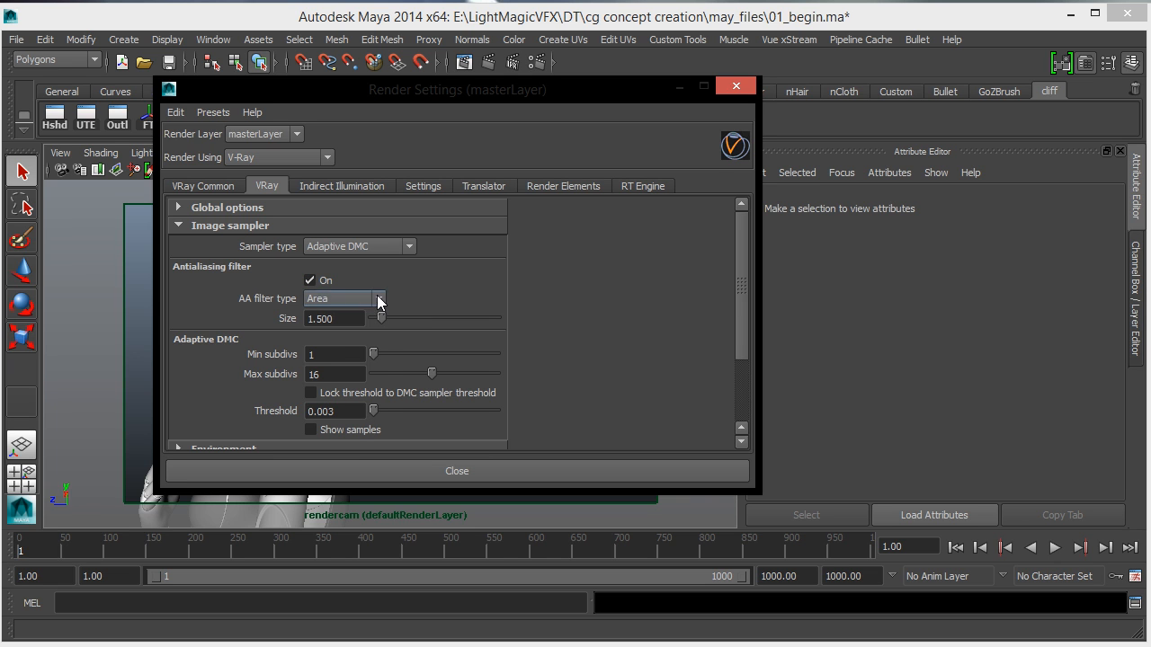
pyautogui.click(378, 299)
pyautogui.click(360, 395)
pyautogui.moveTo(748, 238)
pyautogui.mouseDown()
pyautogui.moveTo(742, 286)
pyautogui.moveTo(738, 218)
pyautogui.mouseUp()
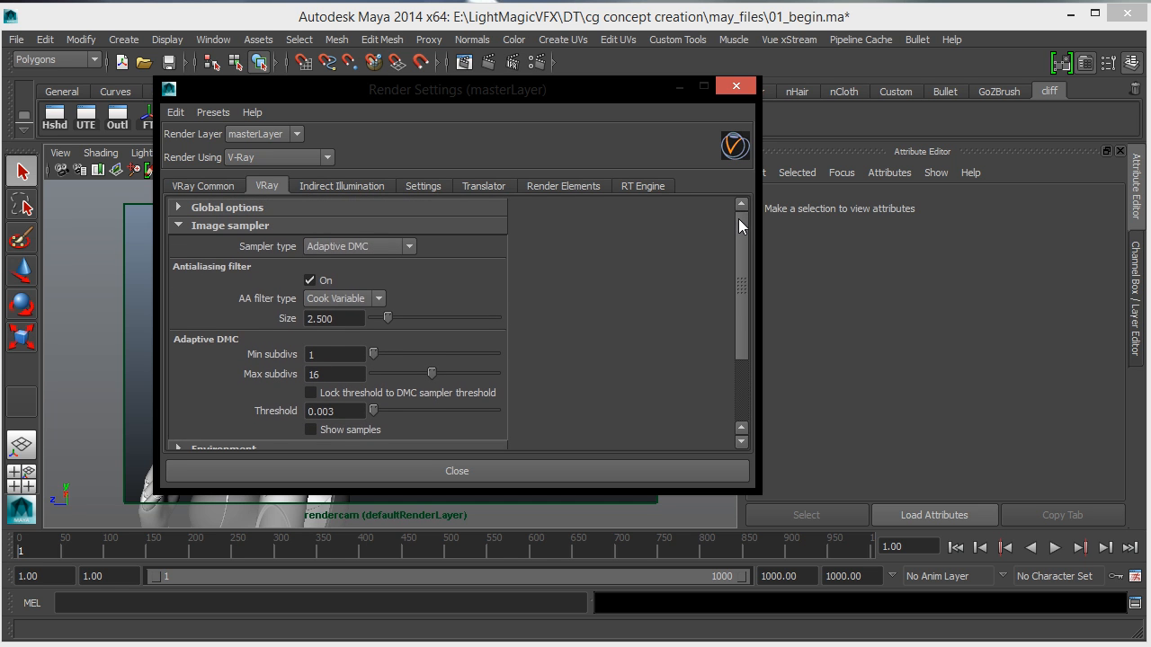
# Step: Try to load the hires render preset and check the GI and image sampler settings
pyautogui.click(209, 114)
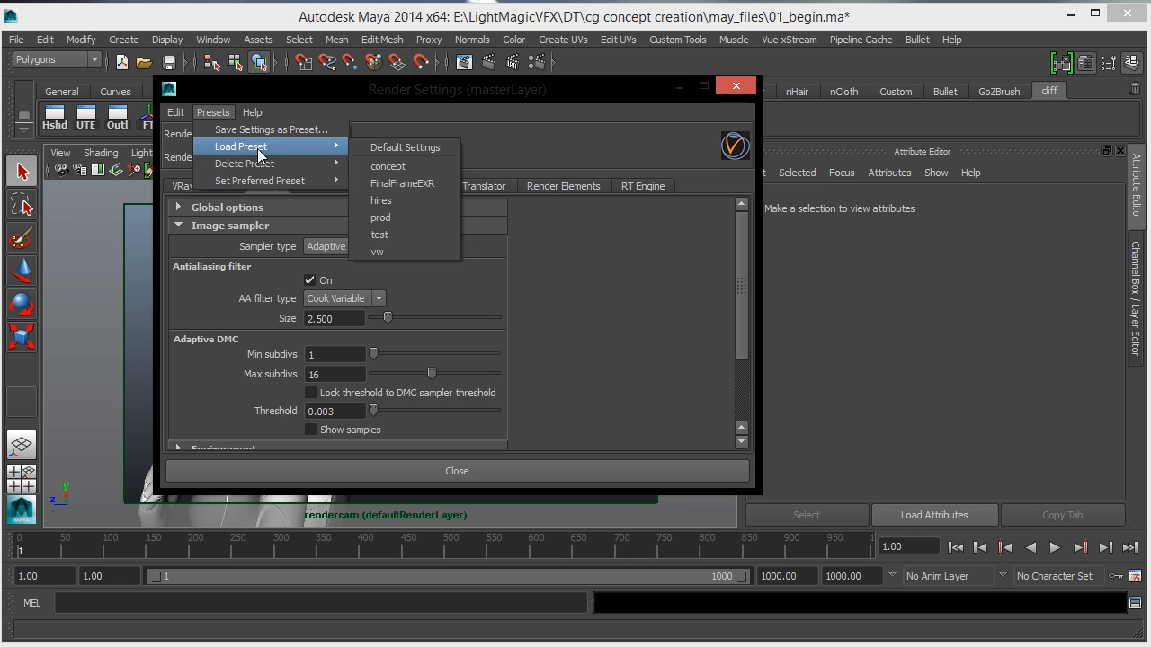
pyautogui.moveTo(270, 181)
pyautogui.click(400, 202)
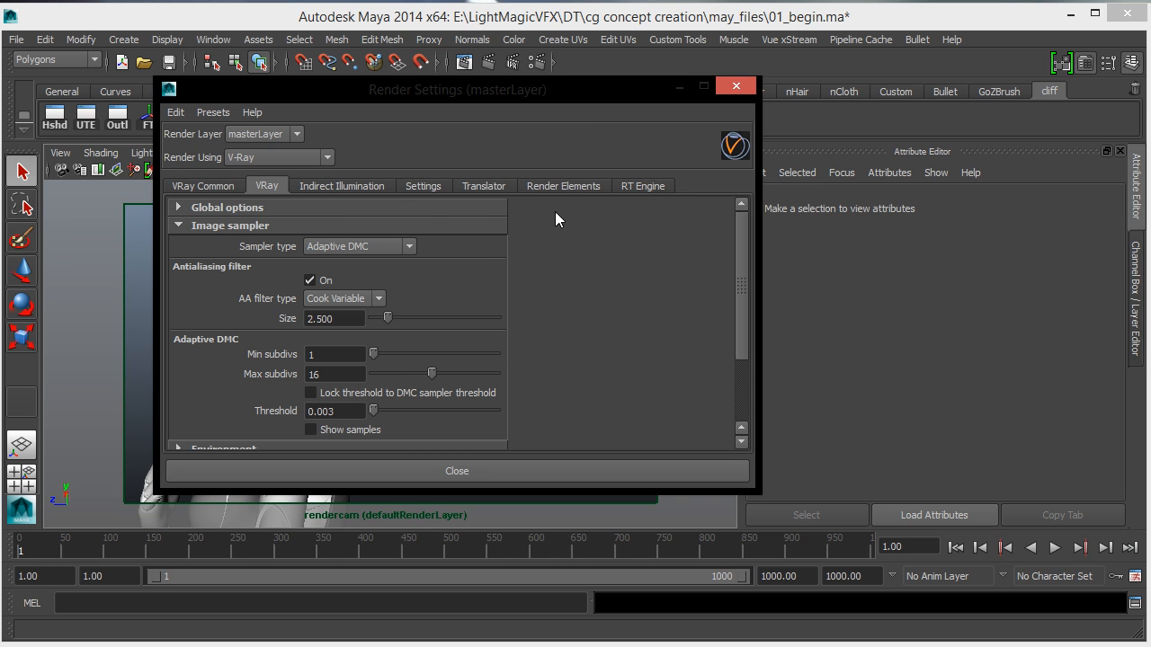
pyautogui.click(369, 186)
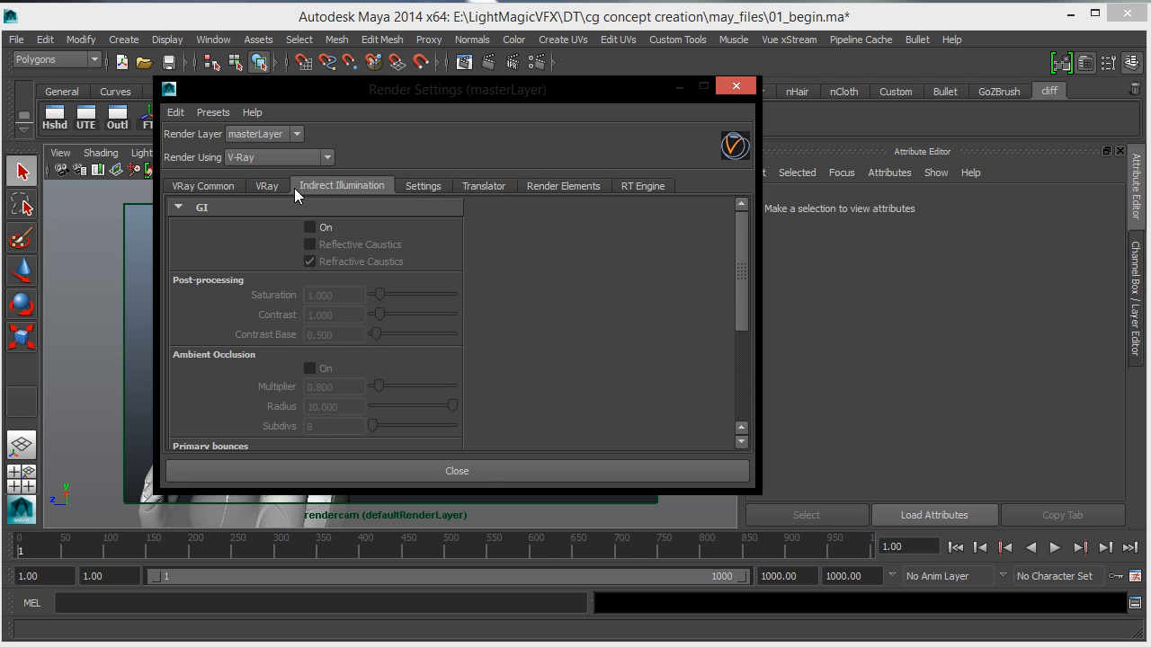
pyautogui.click(269, 185)
pyautogui.moveTo(742, 255)
pyautogui.mouseDown()
pyautogui.moveTo(740, 340)
pyautogui.moveTo(740, 241)
pyautogui.mouseUp()
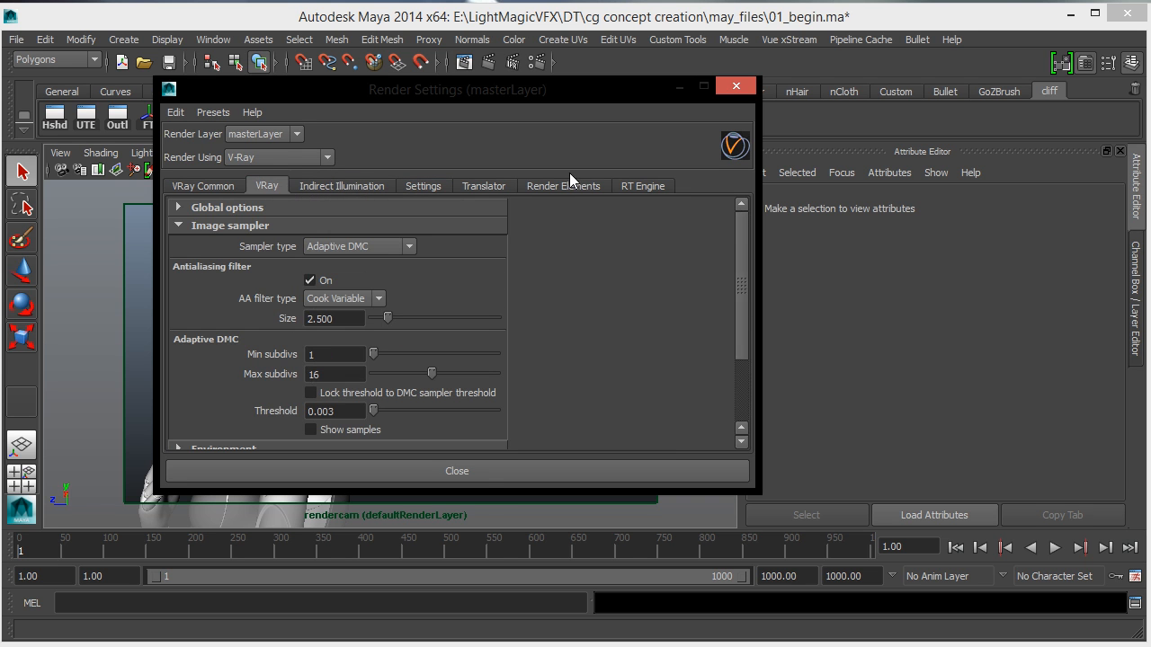
# Step: Load the hires render preset and set the Adaptive DMC max subdivs to 16
pyautogui.click(225, 111)
pyautogui.moveTo(252, 149)
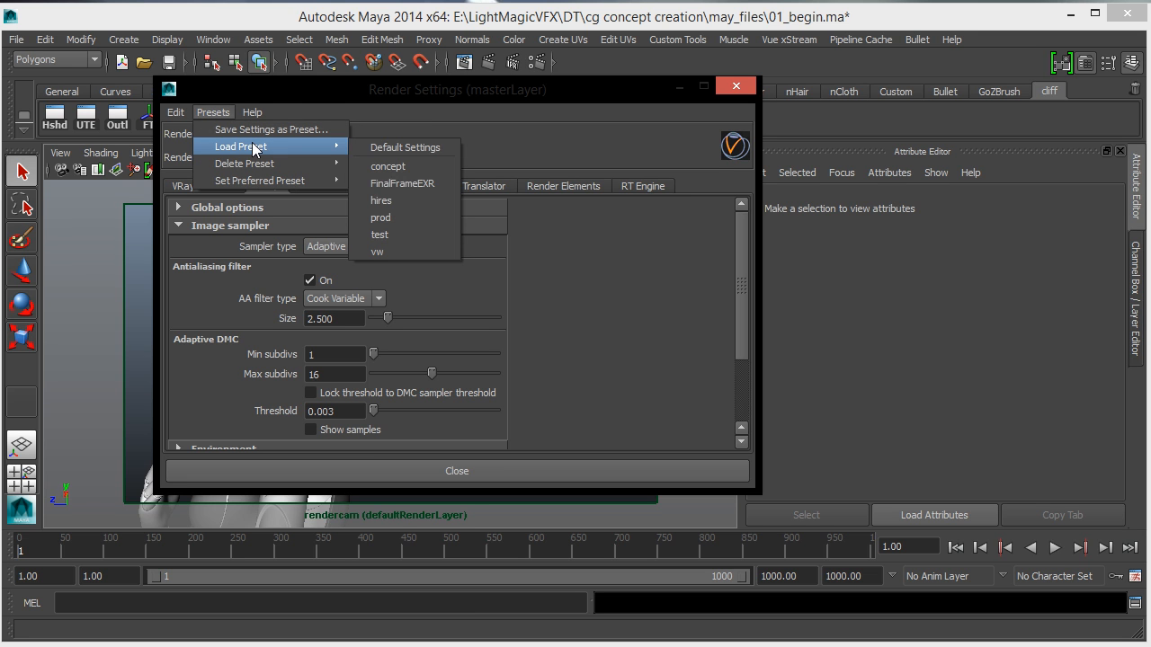
pyautogui.click(388, 199)
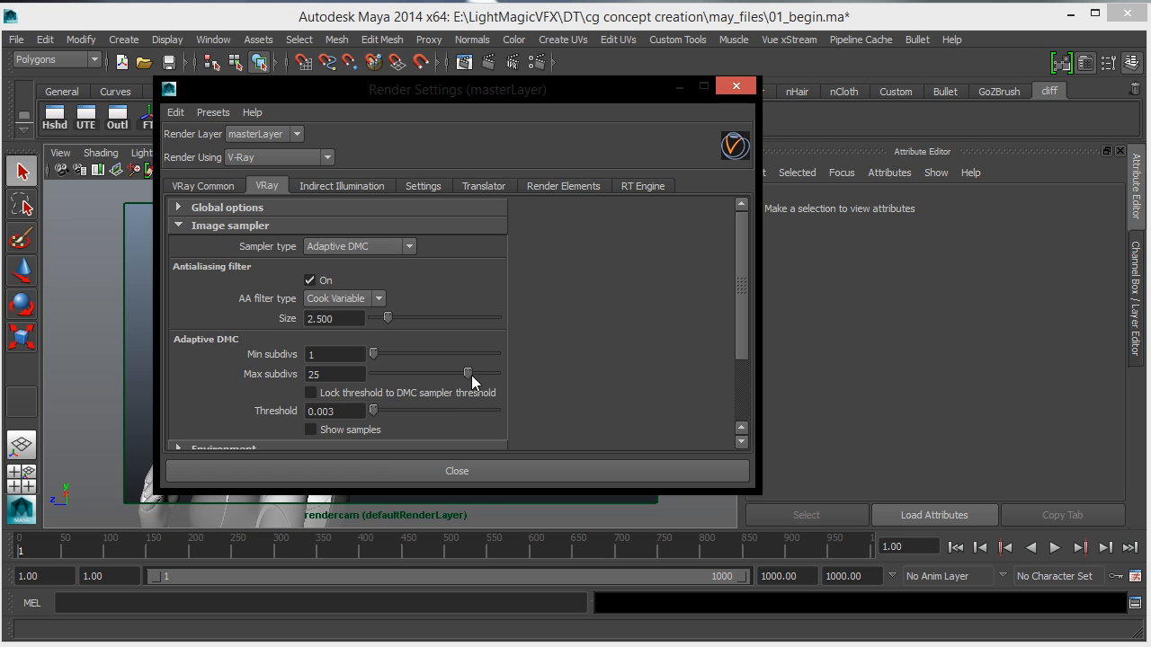
pyautogui.moveTo(465, 374); pyautogui.dragTo(433, 368)
pyautogui.scroll(-2, 745, 261)
pyautogui.scroll(2, 744, 267)
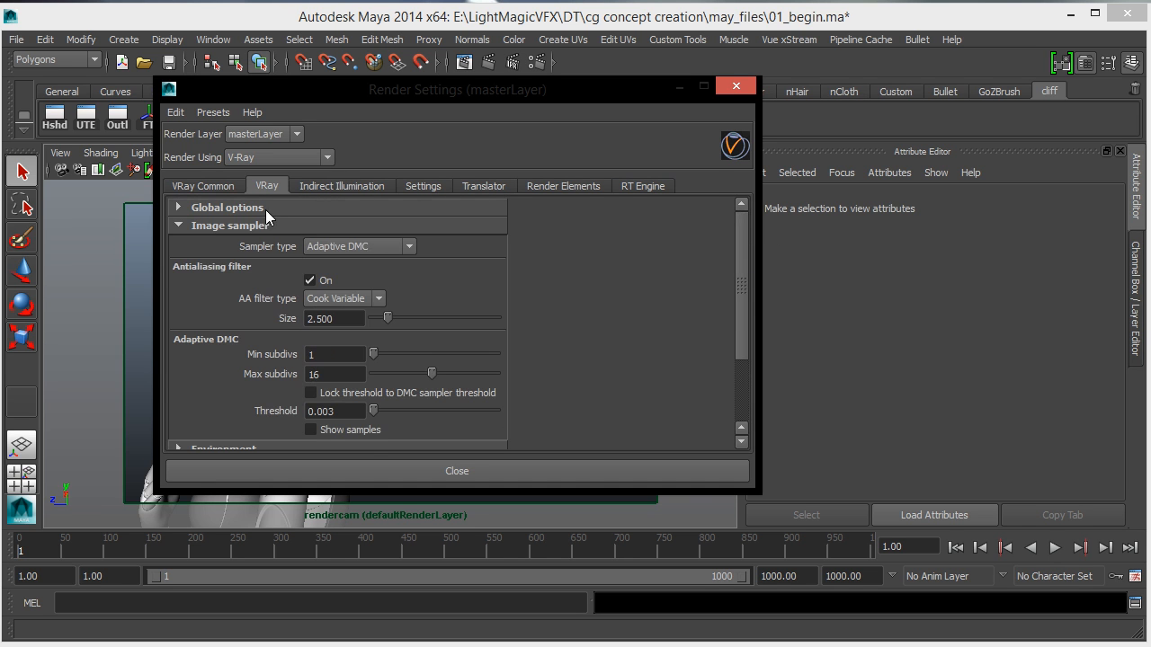
# Step: Review the output resolution and the added render elements, and close the render settings
pyautogui.click(224, 189)
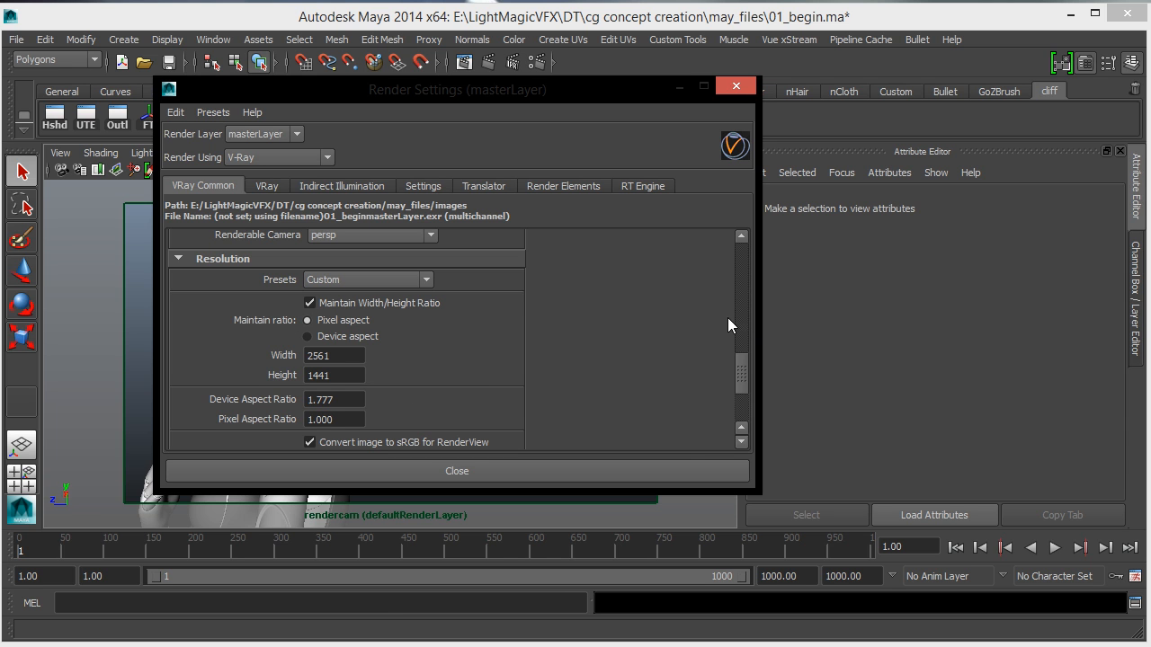
pyautogui.scroll(5, 743, 381)
pyautogui.click(567, 187)
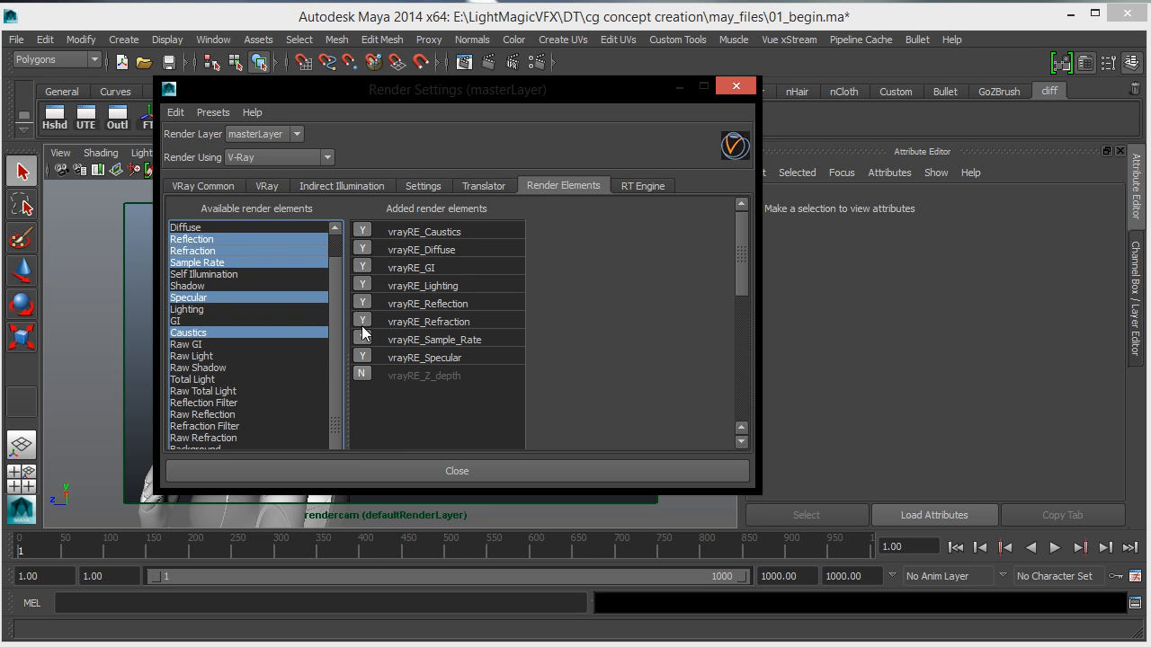
pyautogui.scroll(1, 343, 314)
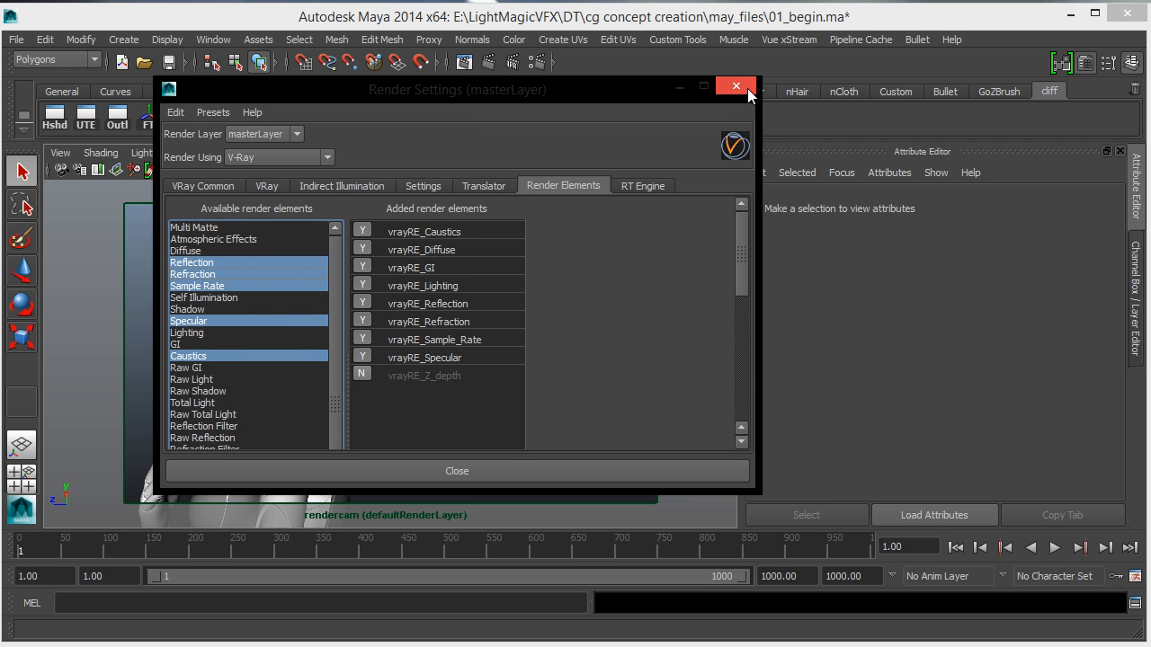
pyautogui.moveTo(739, 250)
pyautogui.mouseDown()
pyautogui.moveTo(748, 357)
pyautogui.moveTo(752, 239)
pyautogui.mouseUp()
pyautogui.click(736, 86)
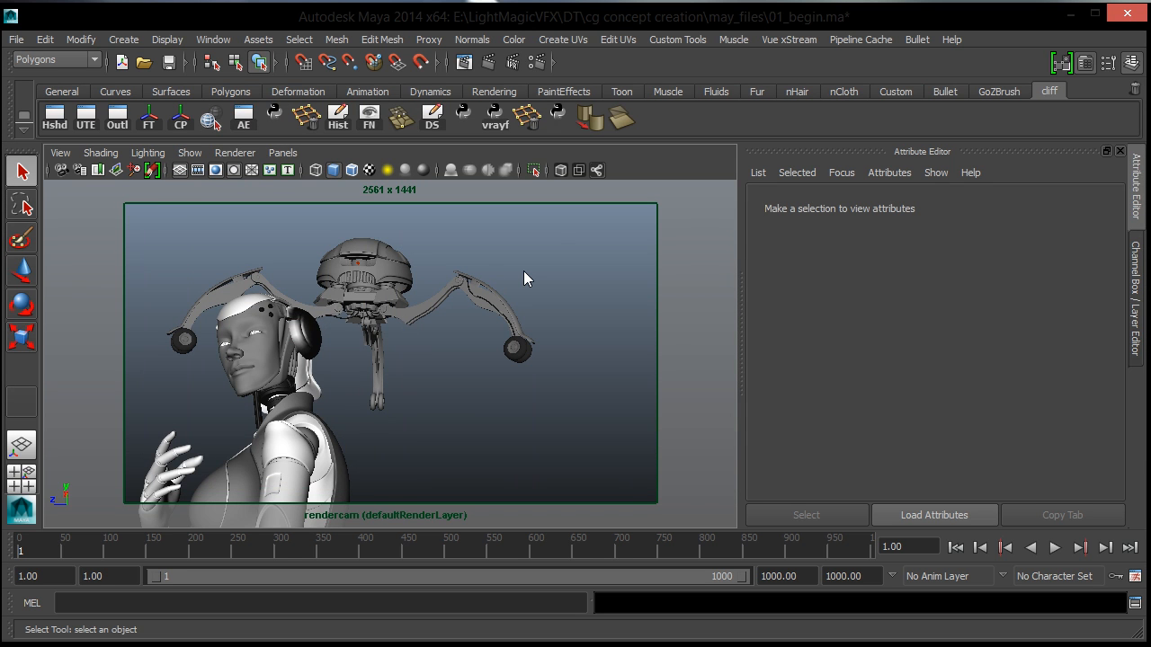
# Step: Reopen the render settings and examine the RT engine, translator, DMC sampler, GI and image sampler options
pyautogui.click(537, 66)
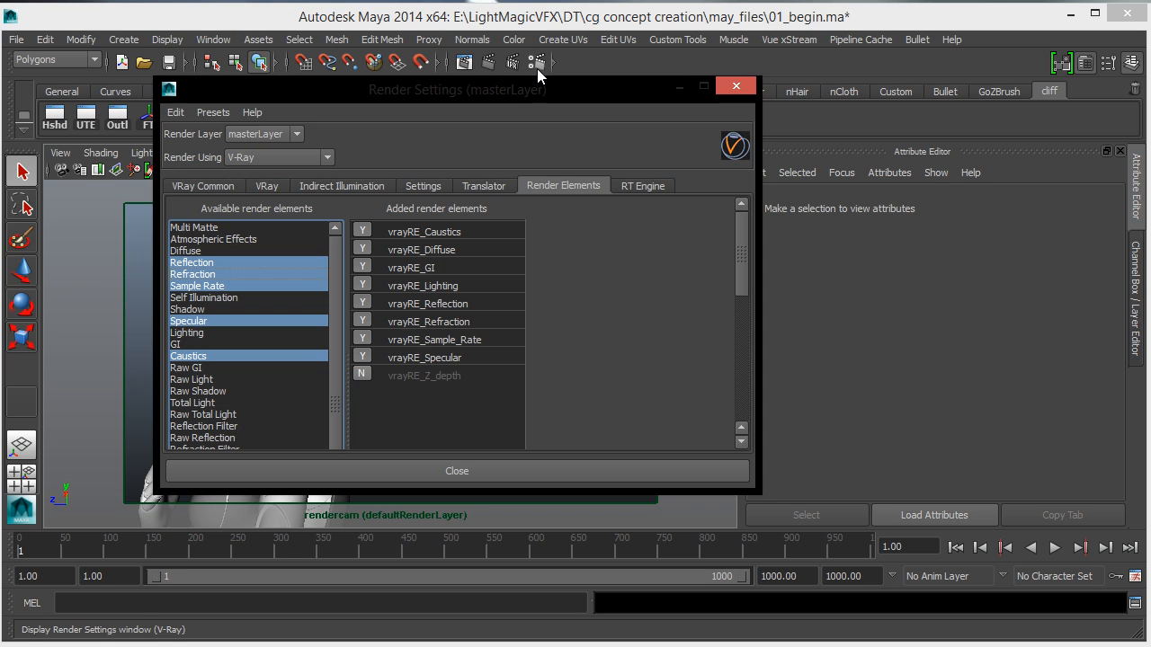
pyautogui.click(630, 188)
pyautogui.click(492, 187)
pyautogui.click(434, 187)
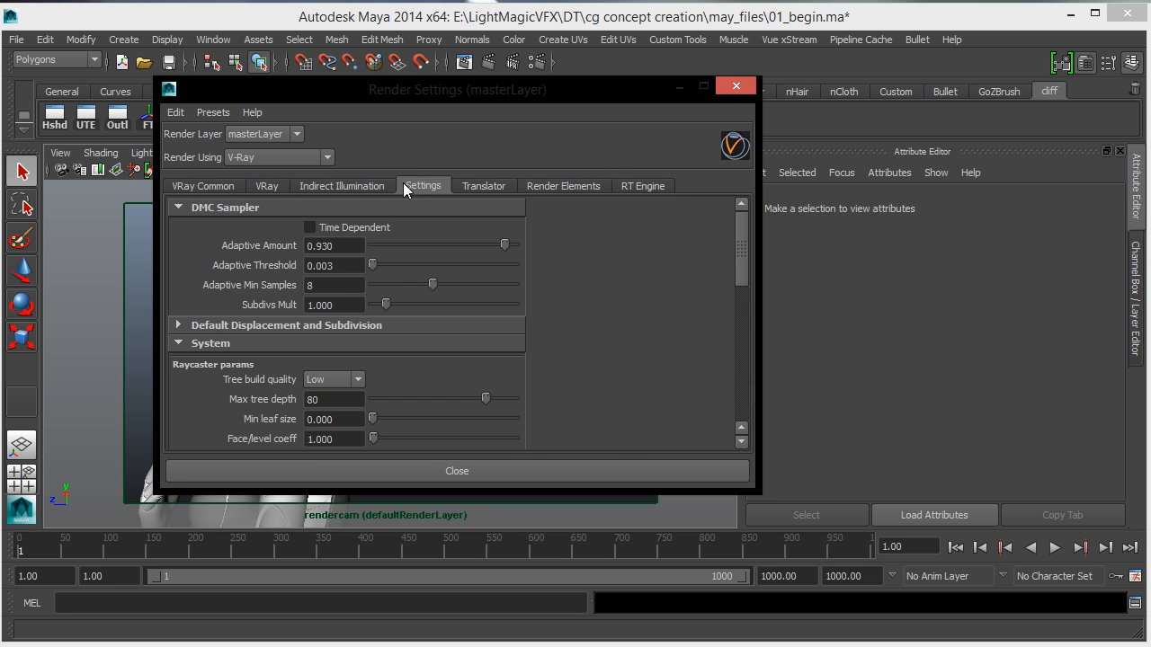
pyautogui.click(346, 186)
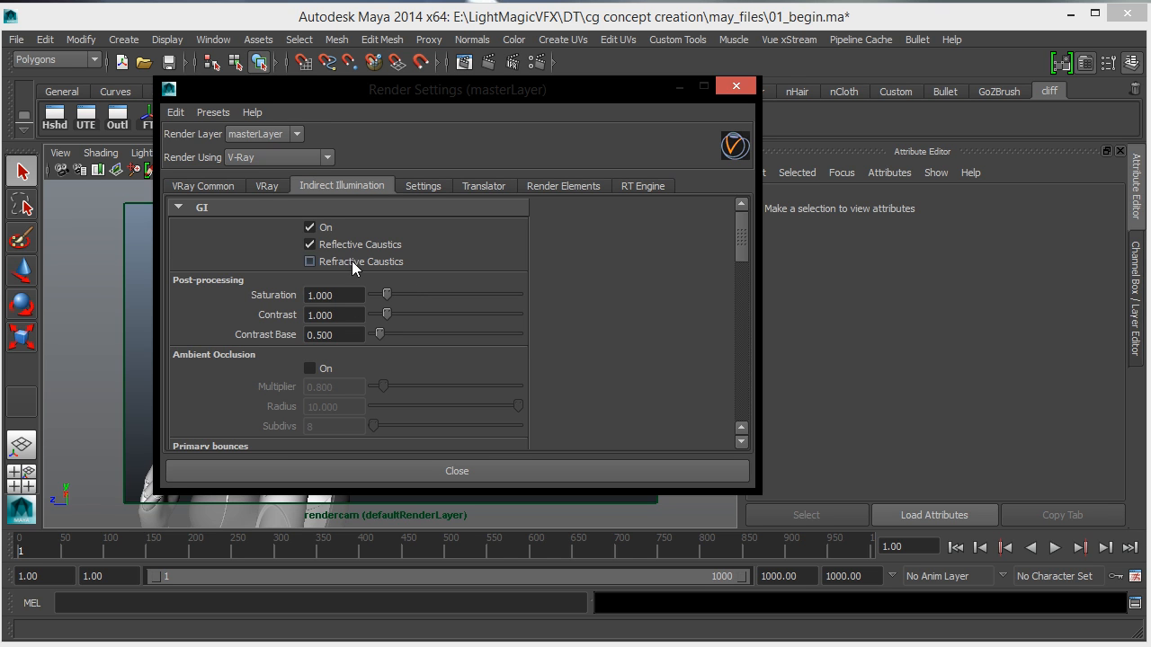
pyautogui.click(268, 188)
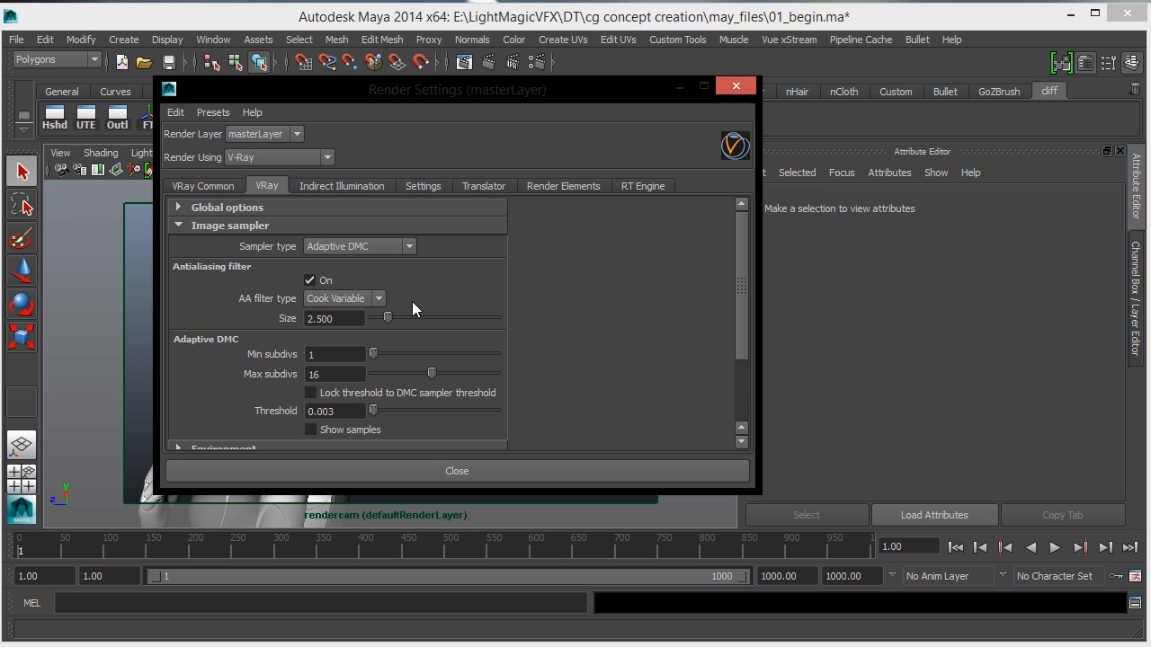
pyautogui.click(213, 115)
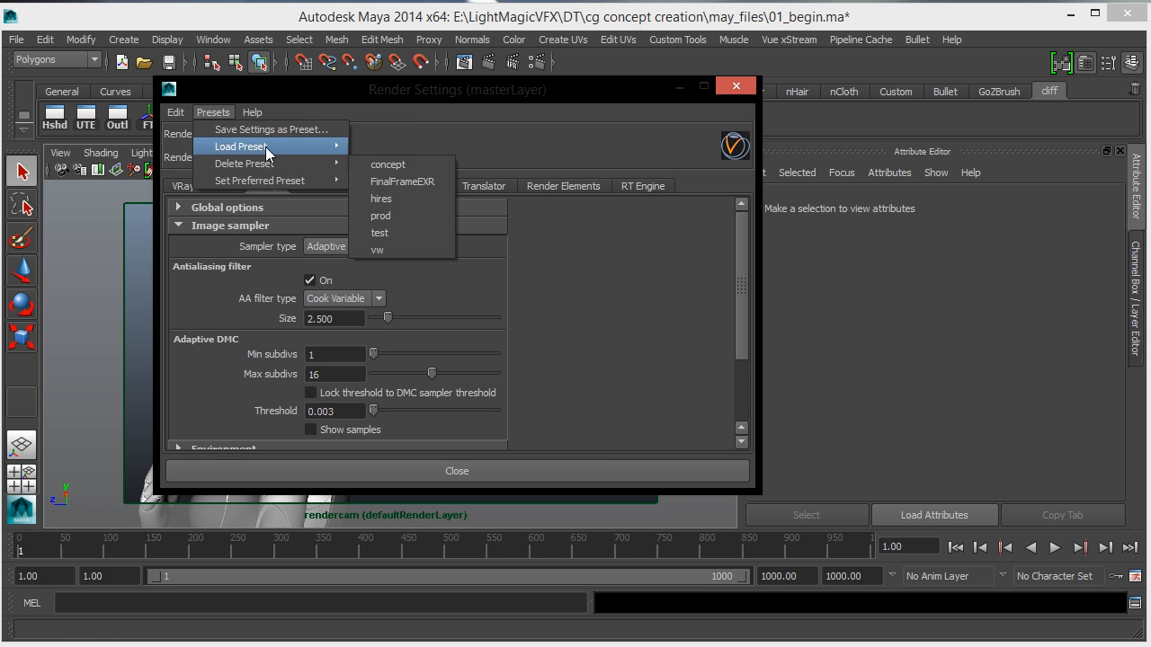
pyautogui.click(370, 102)
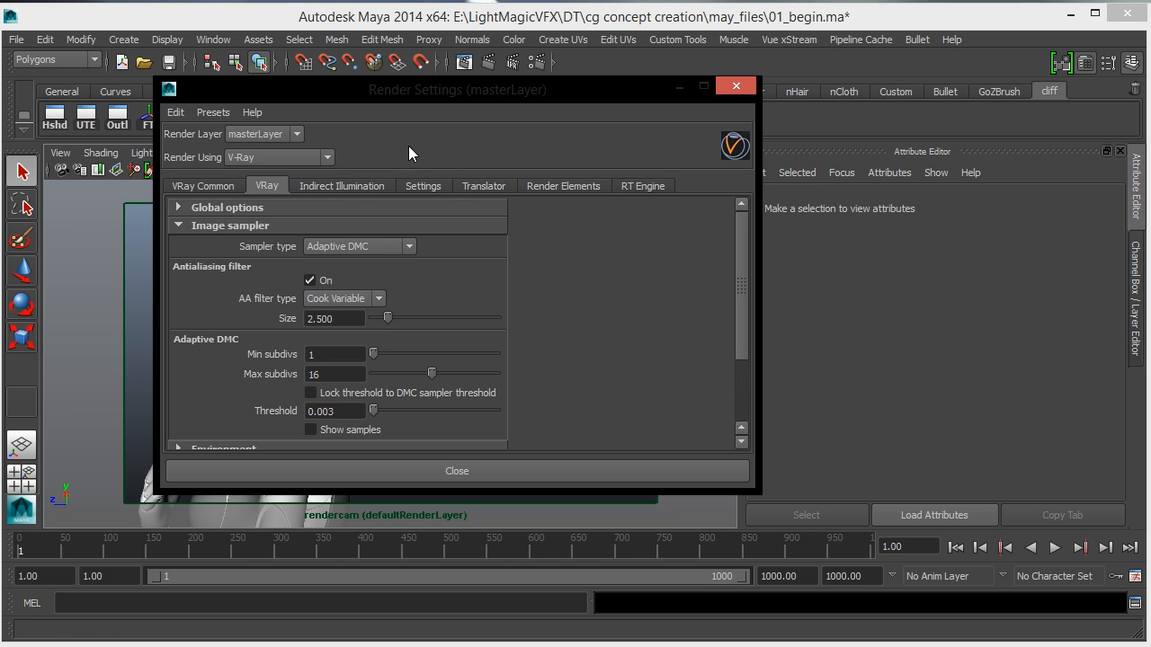
# Step: Load the test render preset, adjust the Adaptive DMC max subdivs slightly, and close the render settings
pyautogui.click(213, 113)
pyautogui.moveTo(253, 151)
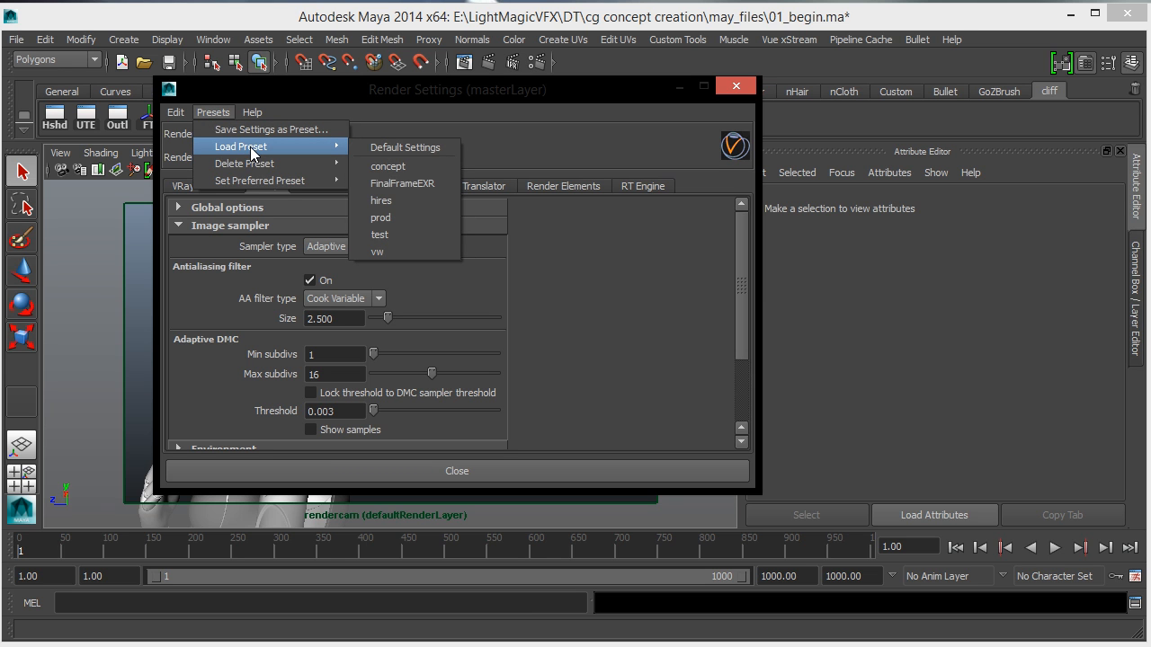
pyautogui.click(421, 231)
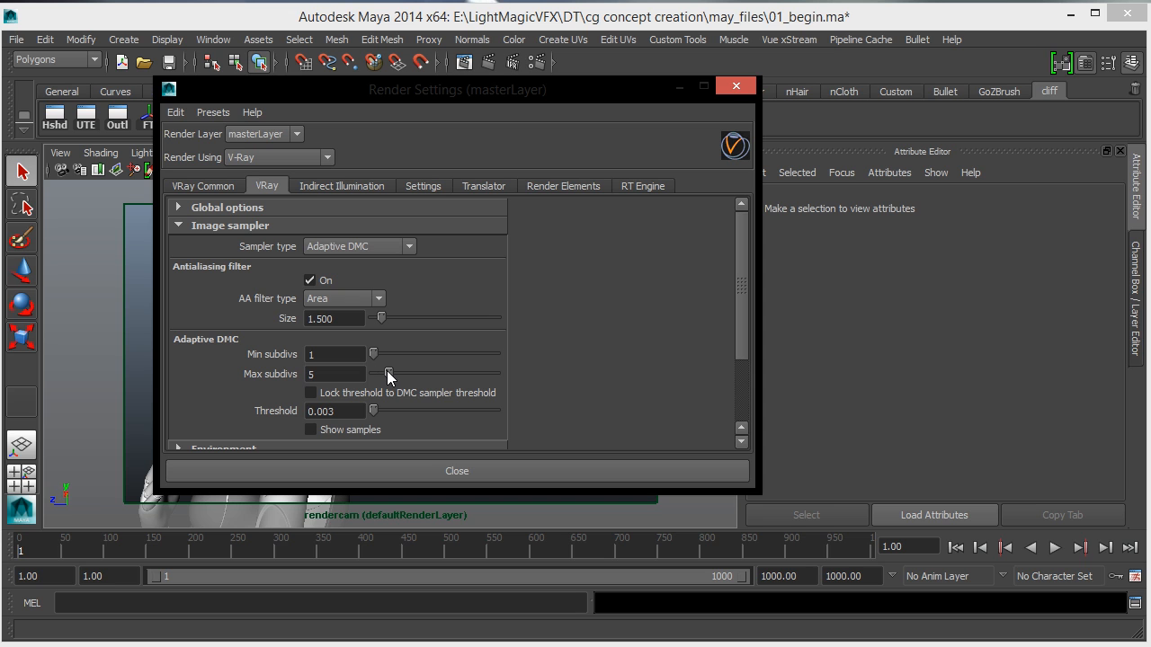
pyautogui.moveTo(387, 371); pyautogui.dragTo(385, 371)
pyautogui.click(737, 86)
# Step: Switch the maximized viewport from the render camera to the persp camera
pyautogui.press('space')
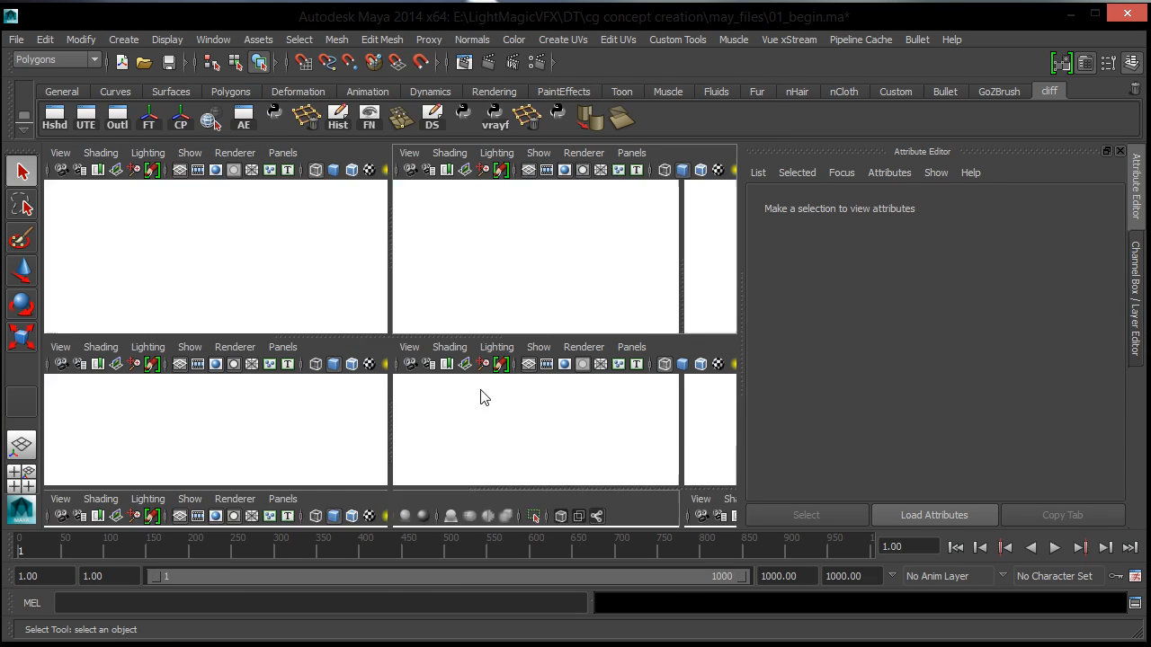
pyautogui.press('space')
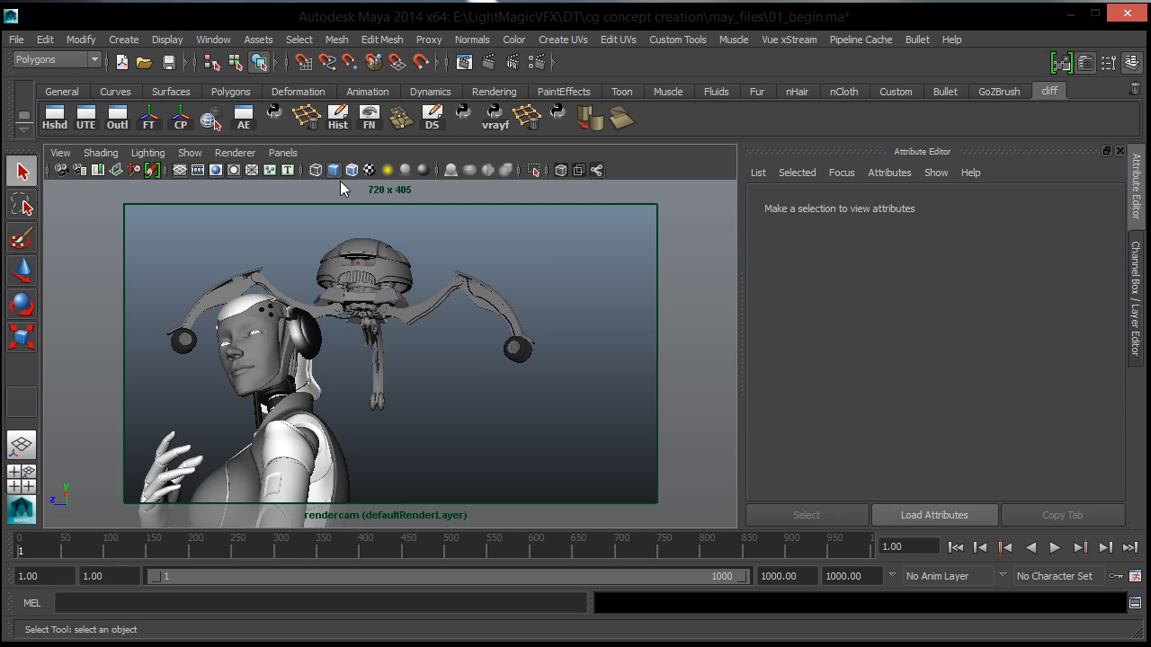
pyautogui.click(280, 152)
pyautogui.moveTo(378, 170)
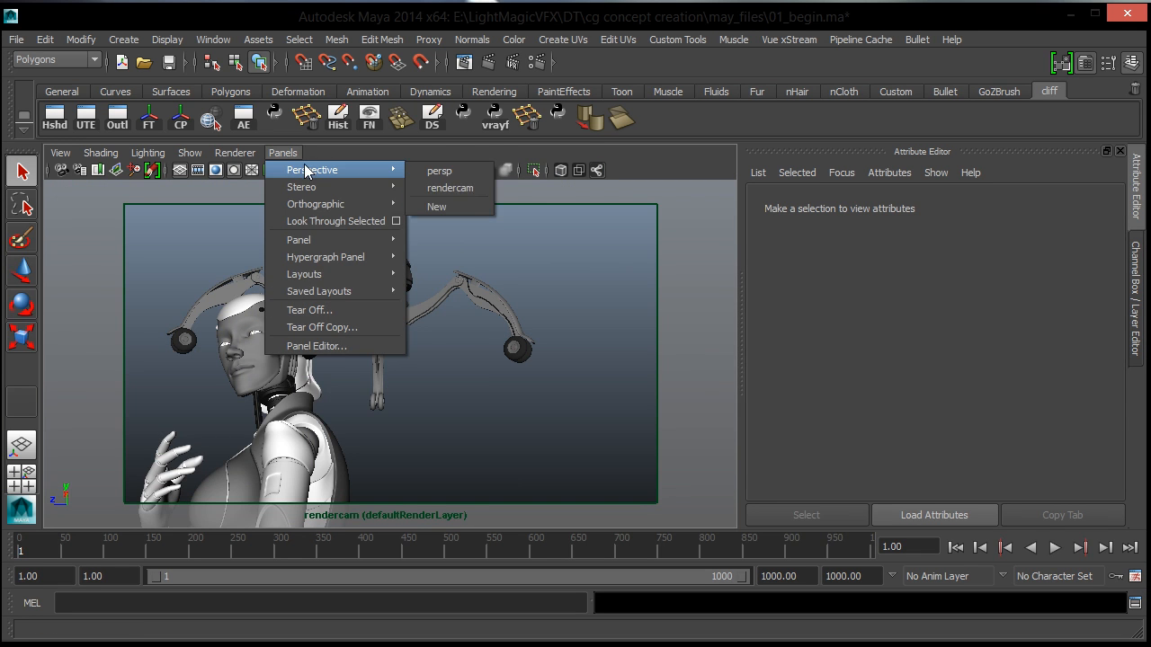
pyautogui.click(454, 173)
# Step: Examine the humanoid robot's head, arms and torso from the side in the perspective view
pyautogui.keyDown('alt'); pyautogui.moveTo(509, 350); pyautogui.dragTo(408, 329); pyautogui.keyUp('alt')
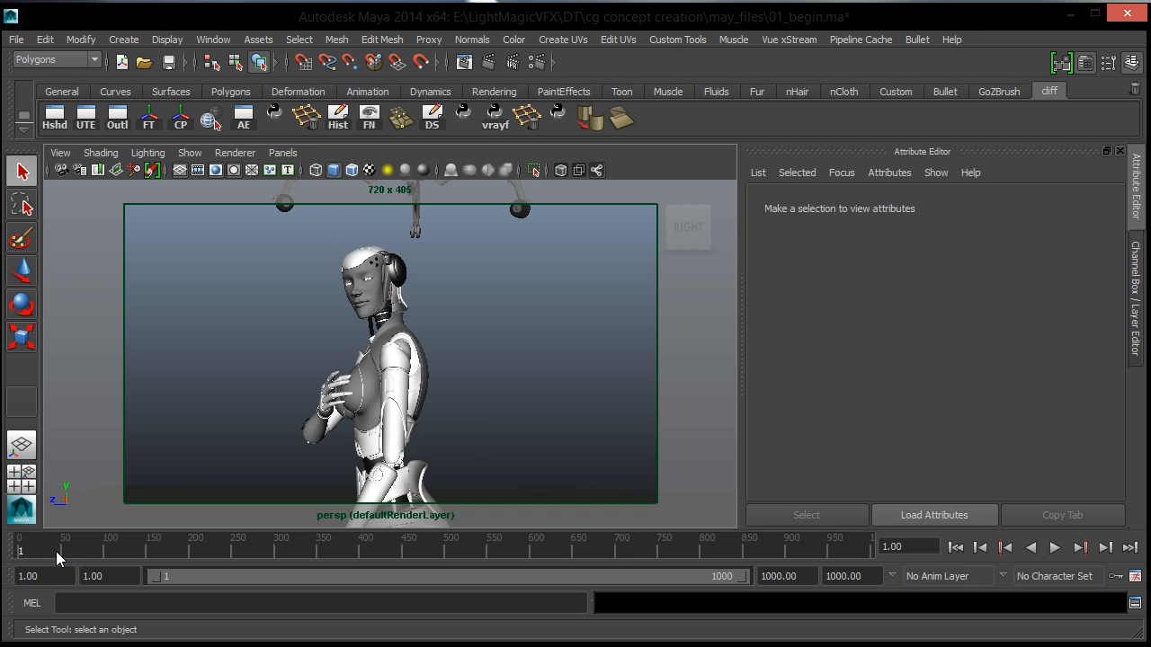
pyautogui.hotkey('alt', 'v')
pyautogui.click(16, 552)
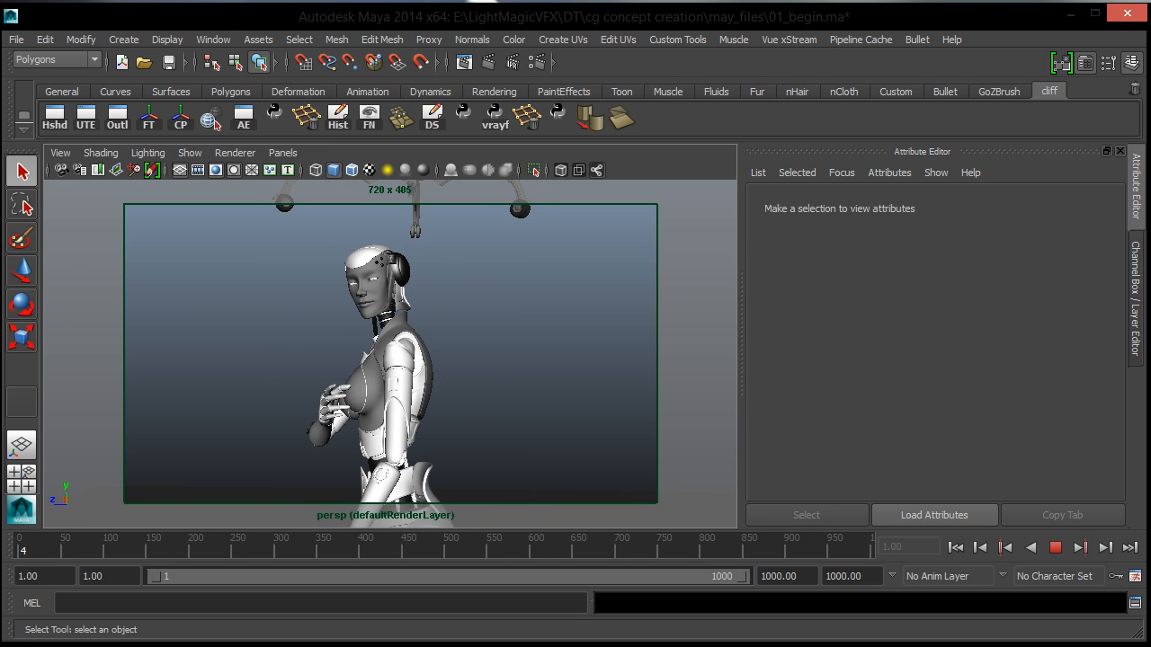
pyautogui.keyDown('alt'); pyautogui.moveTo(415, 373); pyautogui.dragTo(395, 372); pyautogui.keyUp('alt')
pyautogui.keyDown('alt'); pyautogui.moveTo(395, 373); pyautogui.dragTo(465, 317, button='middle'); pyautogui.keyUp('alt')
pyautogui.keyDown('alt'); pyautogui.moveTo(465, 317); pyautogui.dragTo(449, 385, button='right'); pyautogui.keyUp('alt')
pyautogui.keyDown('alt'); pyautogui.moveTo(448, 385); pyautogui.dragTo(458, 302, button='middle'); pyautogui.keyUp('alt')
pyautogui.keyDown('alt'); pyautogui.moveTo(459, 301); pyautogui.dragTo(439, 370, button='right'); pyautogui.keyUp('alt')
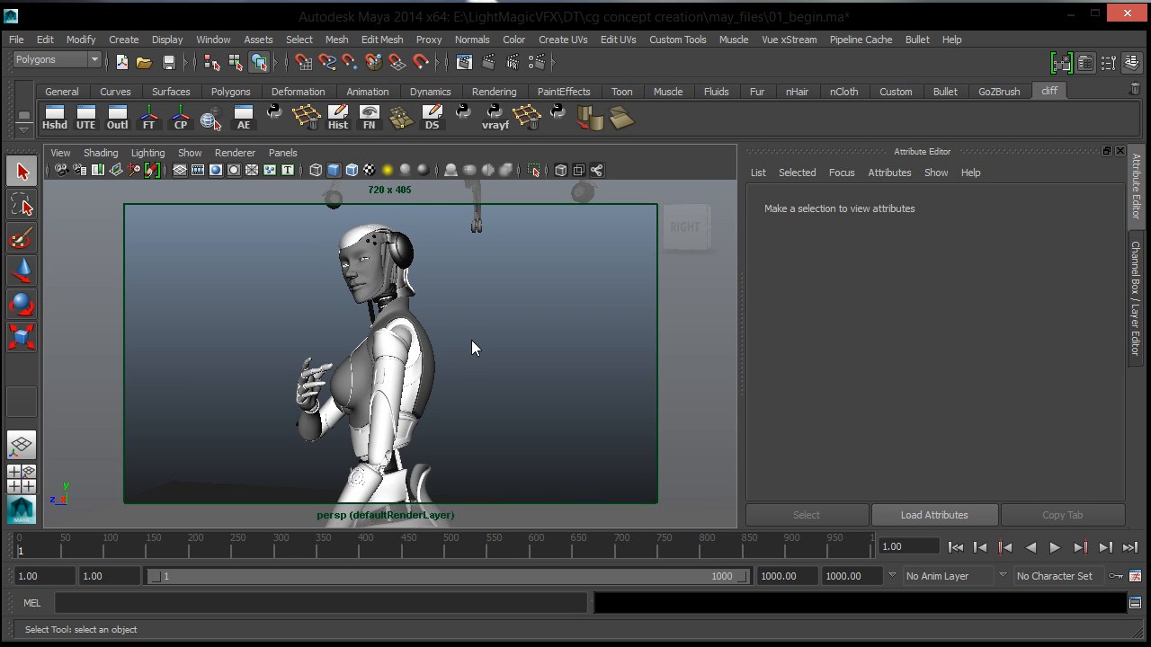
# Step: Inspect the flying robot up close, viewing its head, legs and wheels from the front and both sides
pyautogui.keyDown('alt'); pyautogui.moveTo(450, 342); pyautogui.dragTo(409, 439, button='middle'); pyautogui.keyUp('alt')
pyautogui.keyDown('alt'); pyautogui.moveTo(409, 439); pyautogui.dragTo(481, 381); pyautogui.keyUp('alt')
pyautogui.keyDown('alt'); pyautogui.moveTo(481, 381); pyautogui.dragTo(499, 309, button='middle'); pyautogui.keyUp('alt')
pyautogui.keyDown('alt'); pyautogui.moveTo(490, 315); pyautogui.dragTo(545, 416, button='right'); pyautogui.keyUp('alt')
pyautogui.keyDown('alt'); pyautogui.moveTo(517, 374); pyautogui.dragTo(385, 381, button='middle'); pyautogui.keyUp('alt')
pyautogui.keyDown('alt'); pyautogui.moveTo(450, 356); pyautogui.dragTo(373, 354); pyautogui.keyUp('alt')
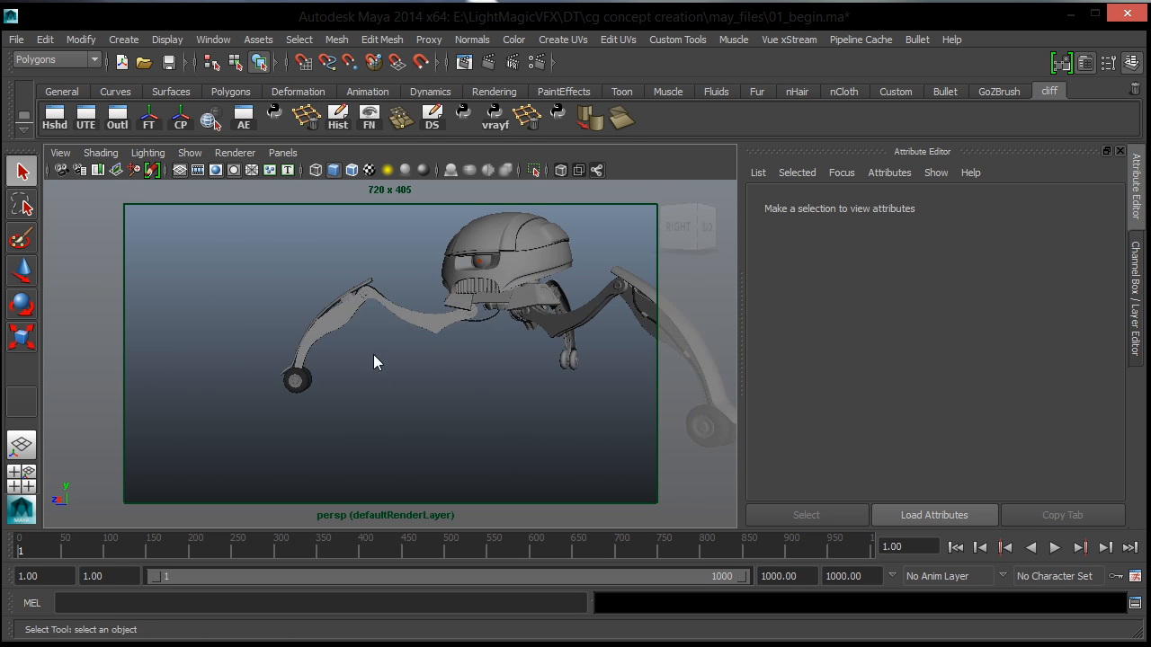
pyautogui.keyDown('alt'); pyautogui.moveTo(373, 352); pyautogui.dragTo(259, 357, button='middle'); pyautogui.keyUp('alt')
pyautogui.keyDown('alt'); pyautogui.moveTo(260, 360); pyautogui.dragTo(552, 378); pyautogui.keyUp('alt')
pyautogui.keyDown('alt'); pyautogui.moveTo(425, 371); pyautogui.dragTo(344, 369); pyautogui.keyUp('alt')
pyautogui.keyDown('alt'); pyautogui.moveTo(344, 369); pyautogui.dragTo(369, 403, button='right'); pyautogui.keyUp('alt')
pyautogui.keyDown('alt'); pyautogui.moveTo(368, 402); pyautogui.dragTo(260, 460); pyautogui.keyUp('alt')
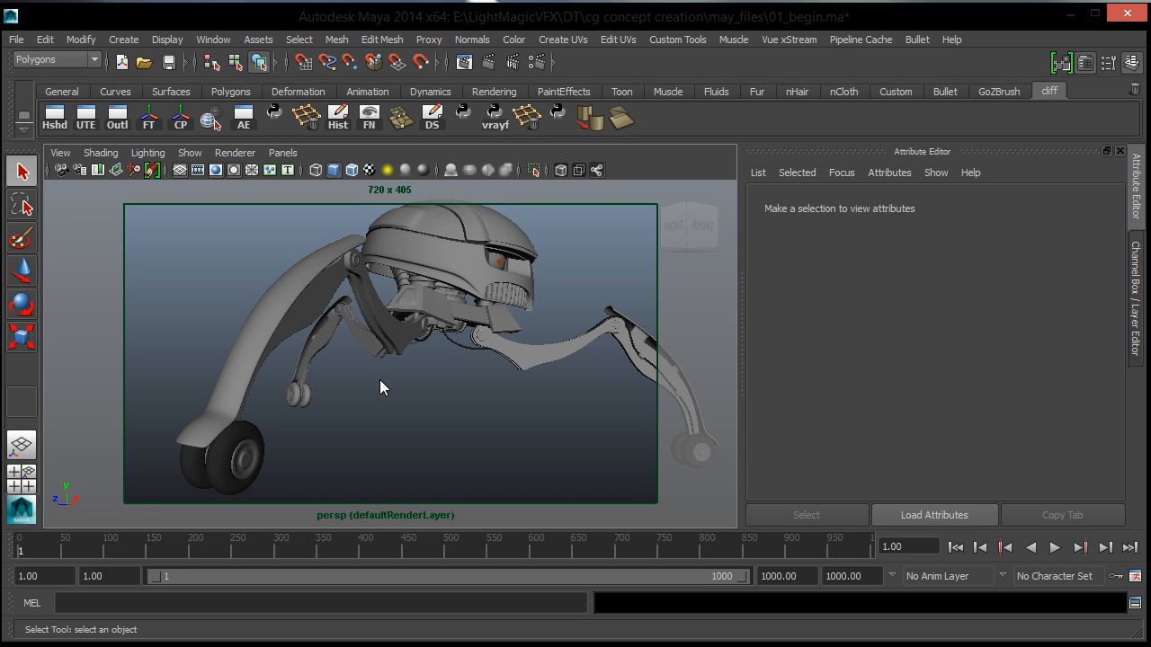
pyautogui.keyDown('alt'); pyautogui.moveTo(402, 387); pyautogui.dragTo(364, 376); pyautogui.keyUp('alt')
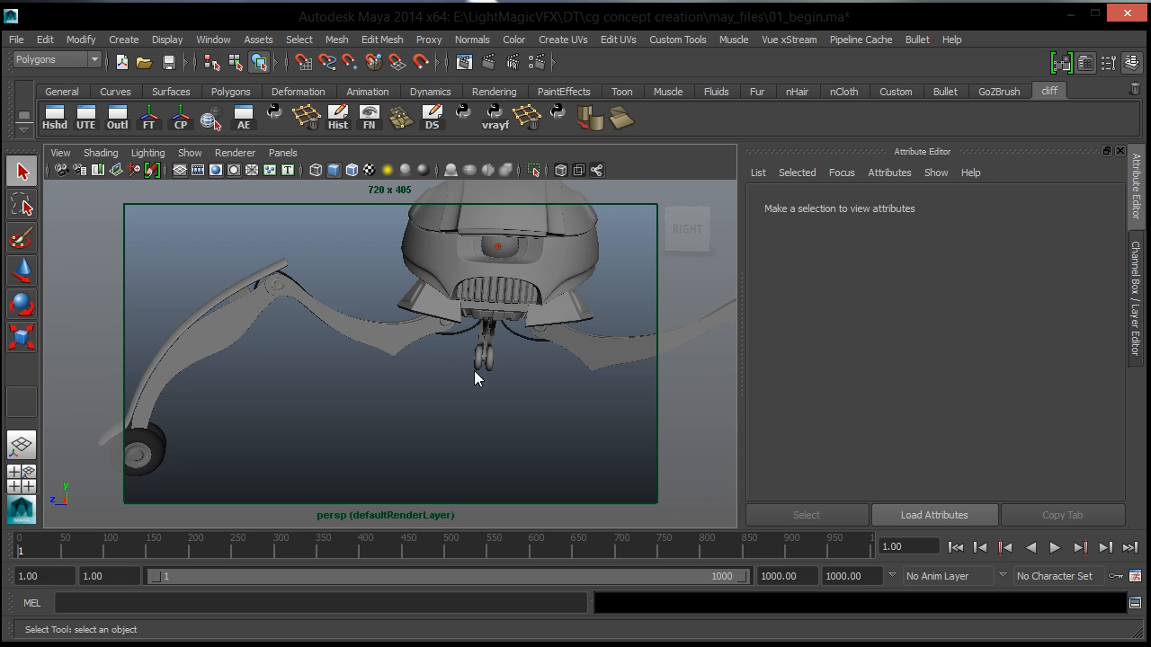
# Step: Examine the humanoid and the flying robot together to see how they are placed relative to each other
pyautogui.keyDown('alt'); pyautogui.moveTo(474, 371); pyautogui.dragTo(323, 356, button='right'); pyautogui.keyUp('alt')
pyautogui.keyDown('alt'); pyautogui.moveTo(319, 355); pyautogui.dragTo(361, 339); pyautogui.keyUp('alt')
pyautogui.keyDown('alt'); pyautogui.moveTo(361, 339); pyautogui.dragTo(230, 340, button='right'); pyautogui.keyUp('alt')
pyautogui.keyDown('alt'); pyautogui.moveTo(337, 347); pyautogui.dragTo(420, 340); pyautogui.keyUp('alt')
pyautogui.keyDown('alt'); pyautogui.moveTo(412, 354); pyautogui.dragTo(415, 322, button='middle'); pyautogui.keyUp('alt')
pyautogui.keyDown('alt'); pyautogui.moveTo(414, 322); pyautogui.dragTo(420, 385, button='right'); pyautogui.keyUp('alt')
pyautogui.keyDown('alt'); pyautogui.moveTo(420, 384); pyautogui.dragTo(483, 371); pyautogui.keyUp('alt')
pyautogui.keyDown('alt'); pyautogui.moveTo(483, 369); pyautogui.dragTo(398, 368, button='middle'); pyautogui.keyUp('alt')
pyautogui.keyDown('alt'); pyautogui.moveTo(397, 368); pyautogui.dragTo(423, 373); pyautogui.keyUp('alt')
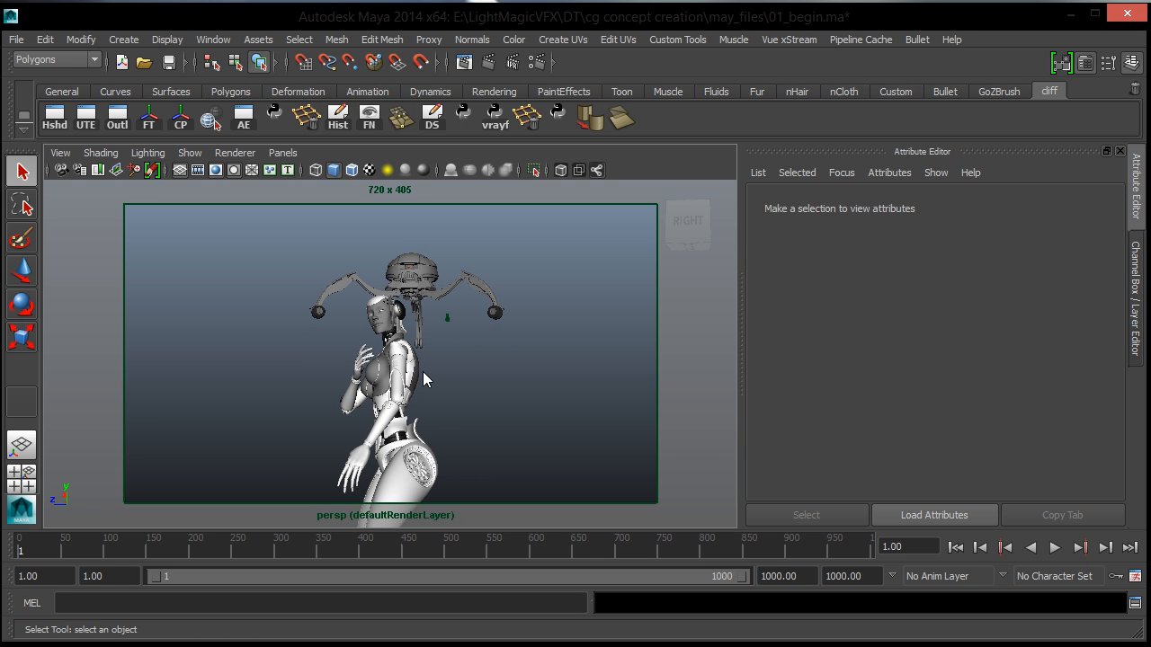
pyautogui.keyDown('alt'); pyautogui.moveTo(433, 372); pyautogui.dragTo(444, 351, button='middle'); pyautogui.keyUp('alt')
pyautogui.keyDown('alt'); pyautogui.moveTo(444, 351); pyautogui.dragTo(449, 380); pyautogui.keyUp('alt')
pyautogui.keyDown('alt'); pyautogui.moveTo(449, 380); pyautogui.dragTo(440, 397, button='right'); pyautogui.keyUp('alt')
pyautogui.moveTo(440, 397)
pyautogui.keyDown('alt'); pyautogui.mouseDown()
pyautogui.moveTo(434, 382)
pyautogui.moveTo(443, 385)
pyautogui.mouseUp(); pyautogui.keyUp('alt')
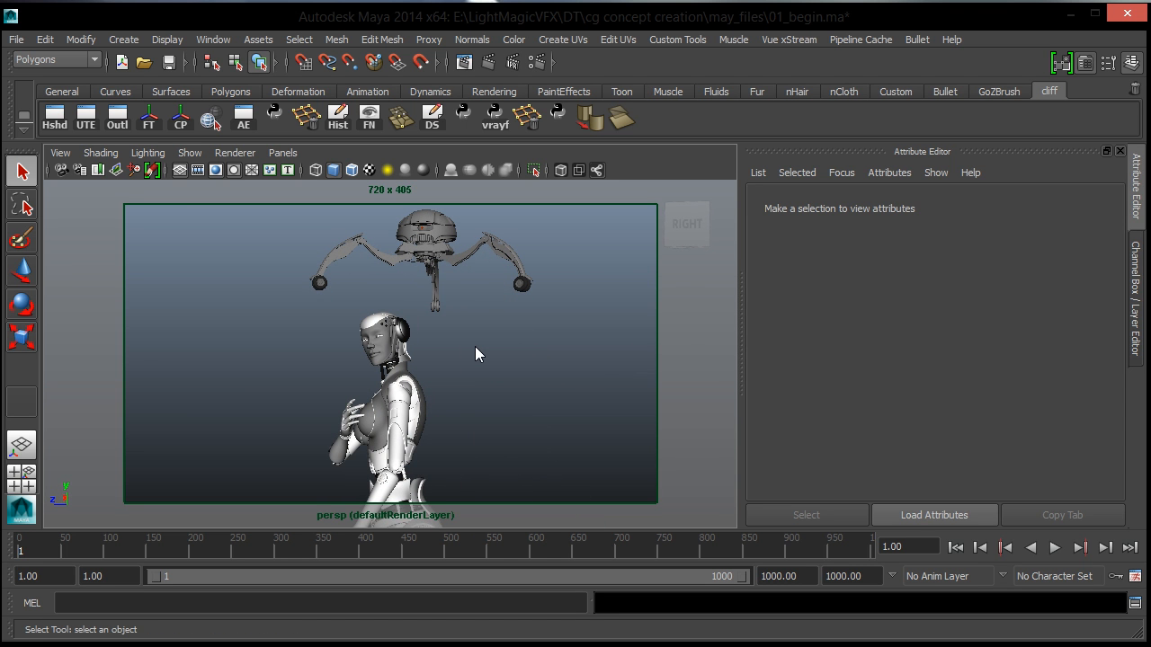
# Step: Compare the spacing between the two robots from several angles, including a wider view with the floor
pyautogui.keyDown('alt'); pyautogui.moveTo(486, 321); pyautogui.dragTo(458, 319); pyautogui.keyUp('alt')
pyautogui.keyDown('alt'); pyautogui.moveTo(459, 318); pyautogui.dragTo(439, 363, button='right'); pyautogui.keyUp('alt')
pyautogui.moveTo(444, 362)
pyautogui.keyDown('alt'); pyautogui.mouseDown()
pyautogui.moveTo(423, 365)
pyautogui.moveTo(476, 351)
pyautogui.moveTo(357, 326)
pyautogui.moveTo(403, 365)
pyautogui.moveTo(388, 322)
pyautogui.moveTo(452, 371)
pyautogui.moveTo(413, 366)
pyautogui.moveTo(453, 357)
pyautogui.mouseUp(); pyautogui.keyUp('alt')
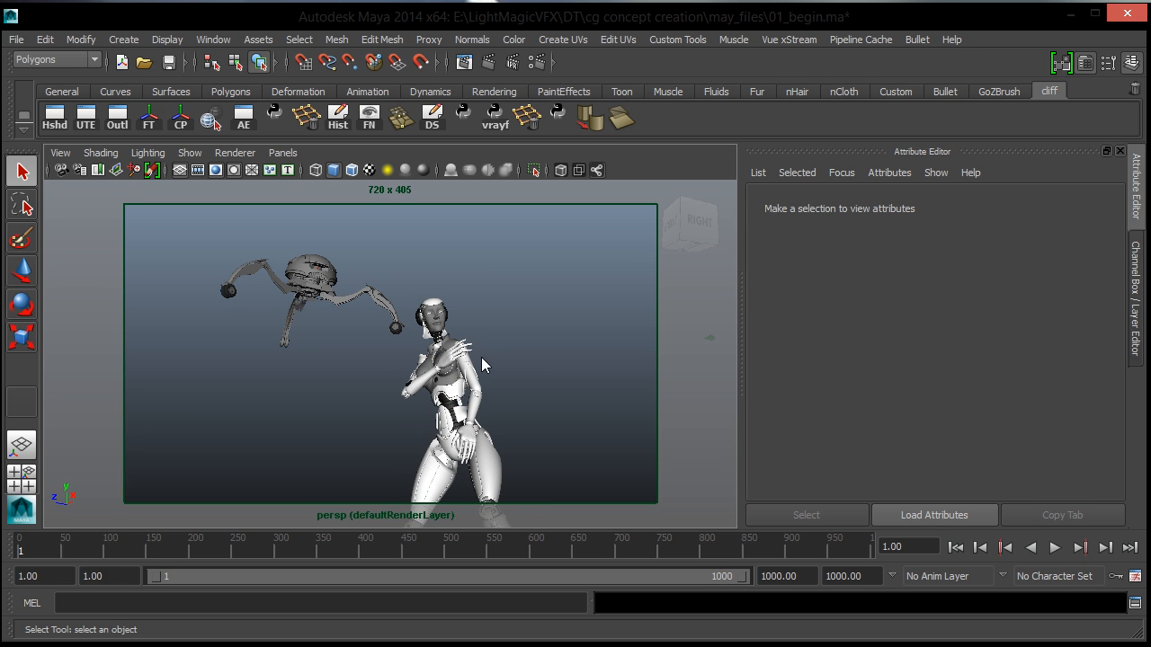
pyautogui.keyDown('alt'); pyautogui.moveTo(481, 357); pyautogui.dragTo(432, 401); pyautogui.keyUp('alt')
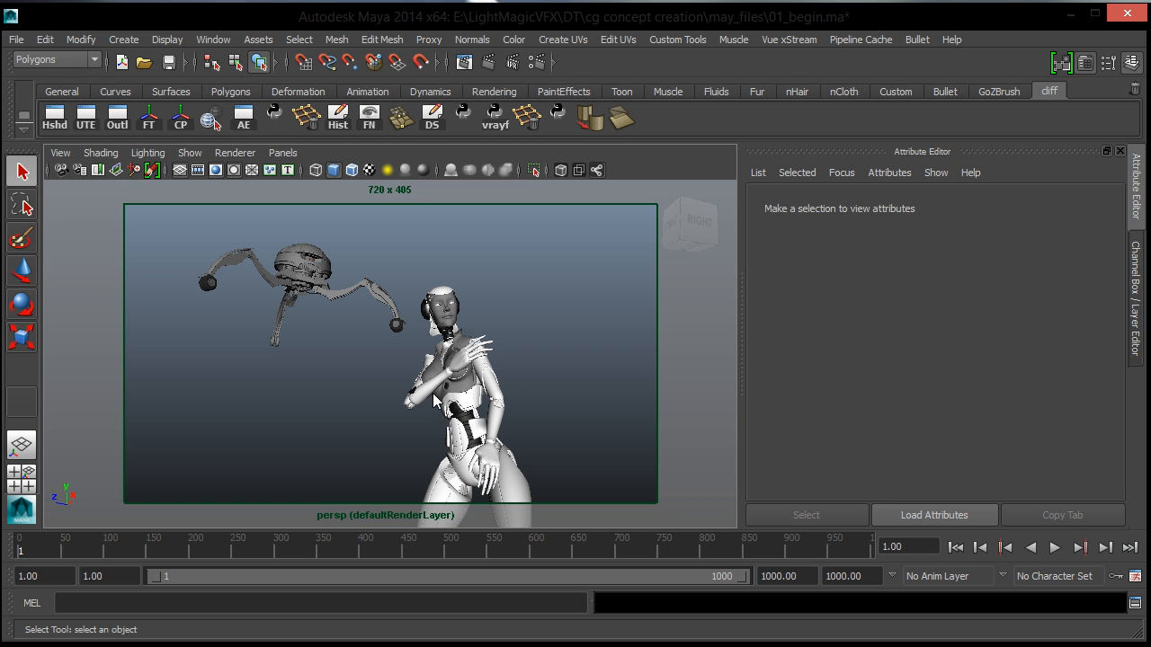
pyautogui.keyDown('alt'); pyautogui.moveTo(483, 410); pyautogui.dragTo(396, 388); pyautogui.keyUp('alt')
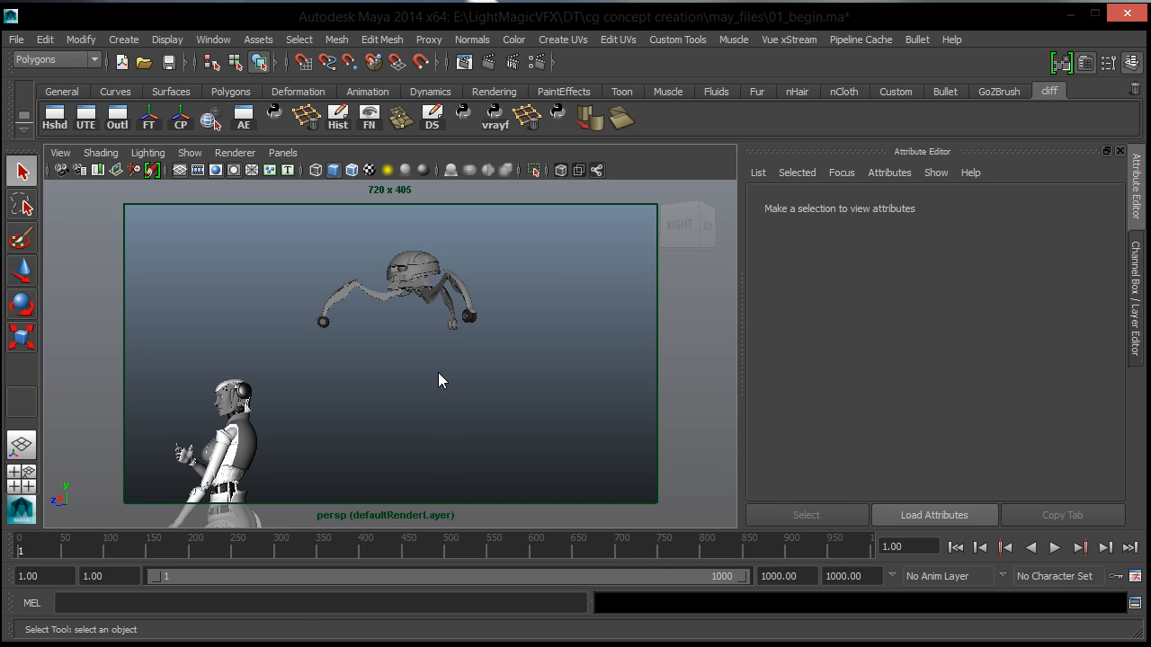
pyautogui.keyDown('alt'); pyautogui.moveTo(439, 377); pyautogui.dragTo(419, 390); pyautogui.keyUp('alt')
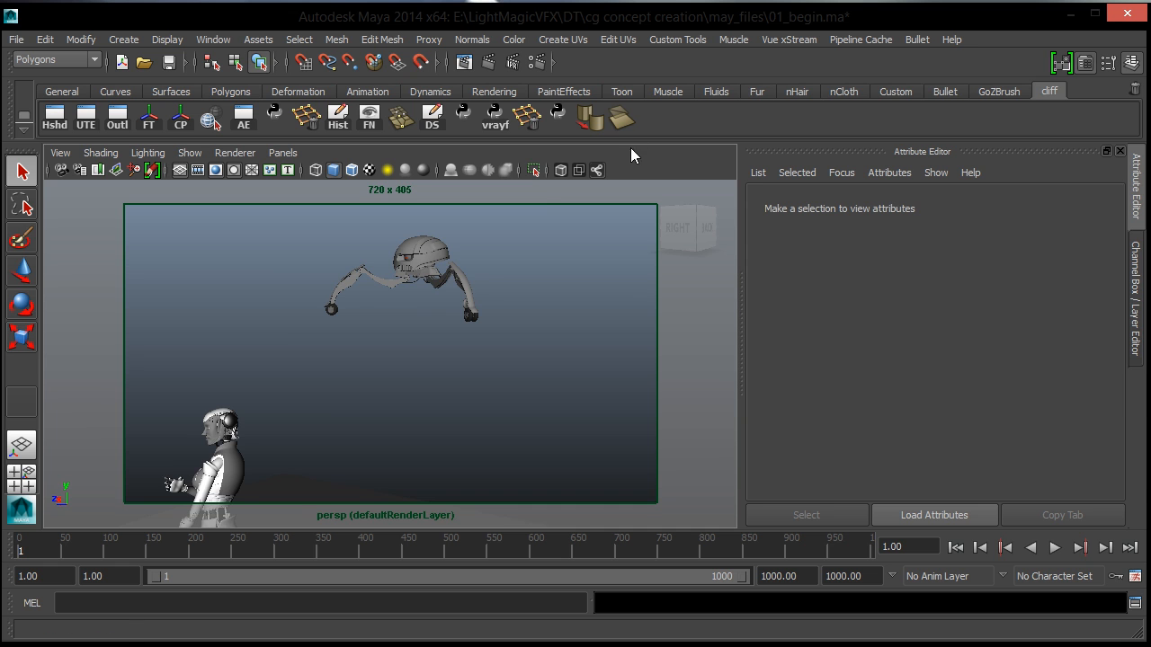
pyautogui.keyDown('alt'); pyautogui.moveTo(429, 280); pyautogui.dragTo(427, 346); pyautogui.keyUp('alt')
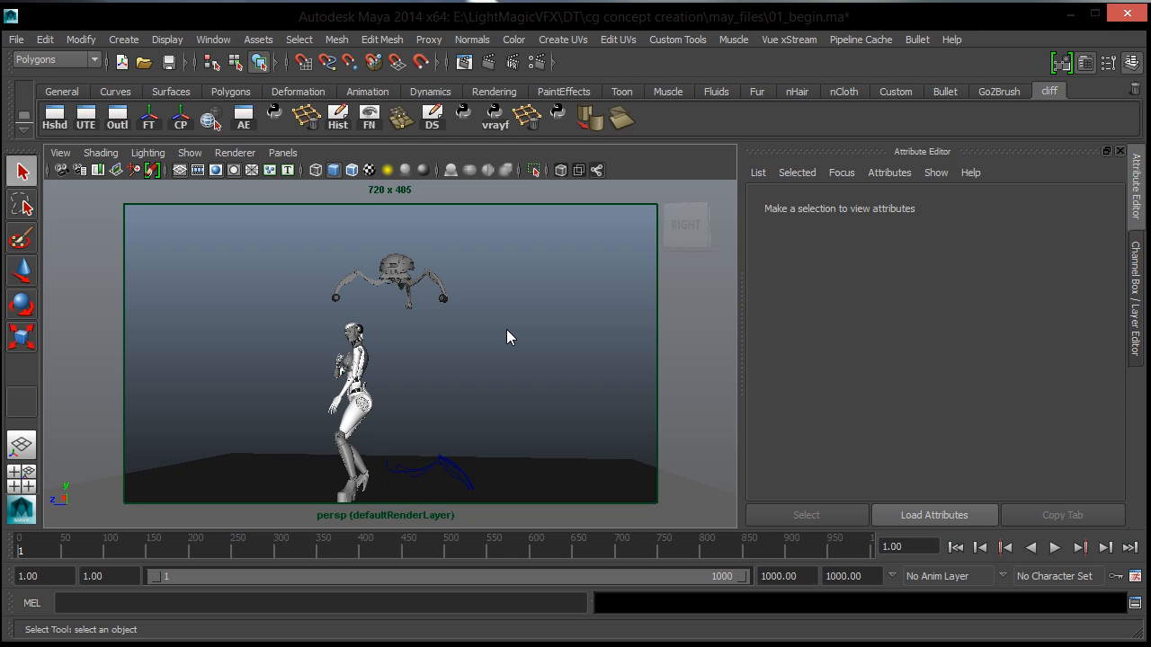
pyautogui.keyDown('alt'); pyautogui.moveTo(424, 340); pyautogui.dragTo(464, 368); pyautogui.keyUp('alt')
pyautogui.keyDown('alt'); pyautogui.moveTo(464, 369); pyautogui.dragTo(424, 349, button='right'); pyautogui.keyUp('alt')
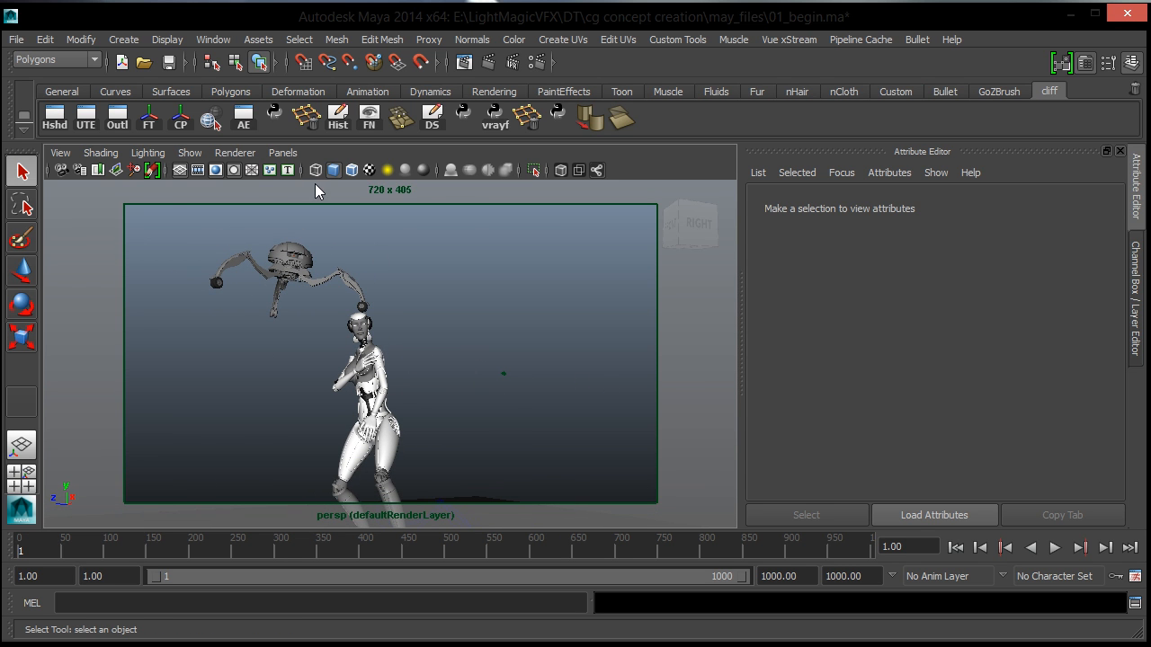
# Step: Return the viewport to the rendercam camera and keep it maximized as a single view
pyautogui.click(282, 153)
pyautogui.moveTo(329, 171)
pyautogui.click(445, 188)
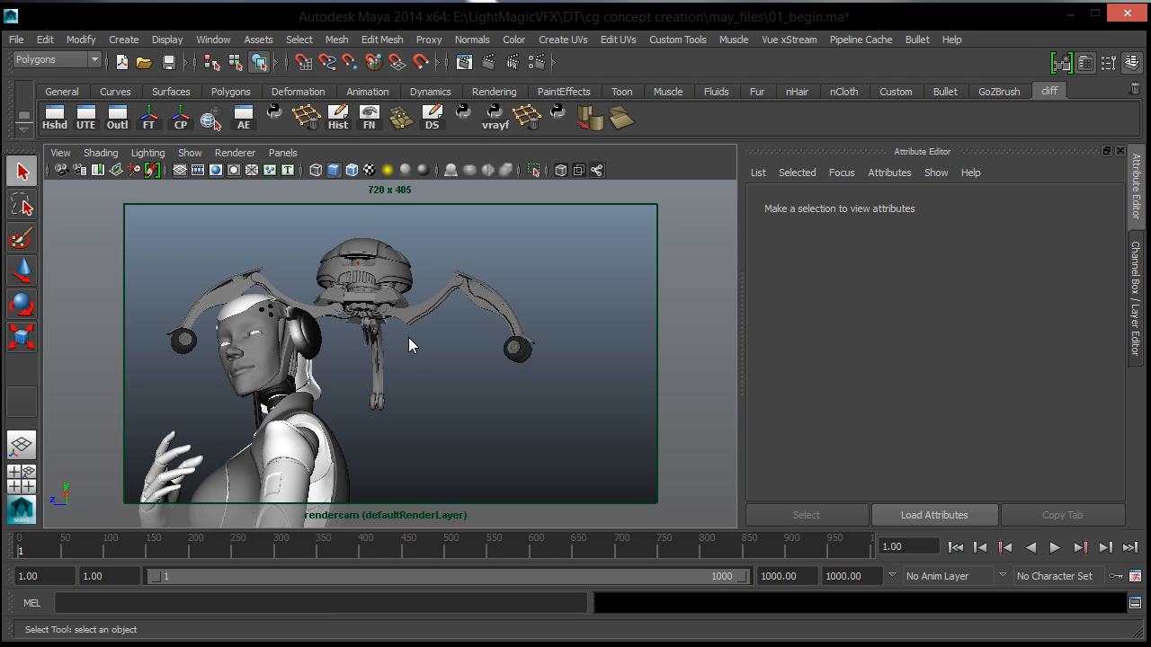
pyautogui.press('space')
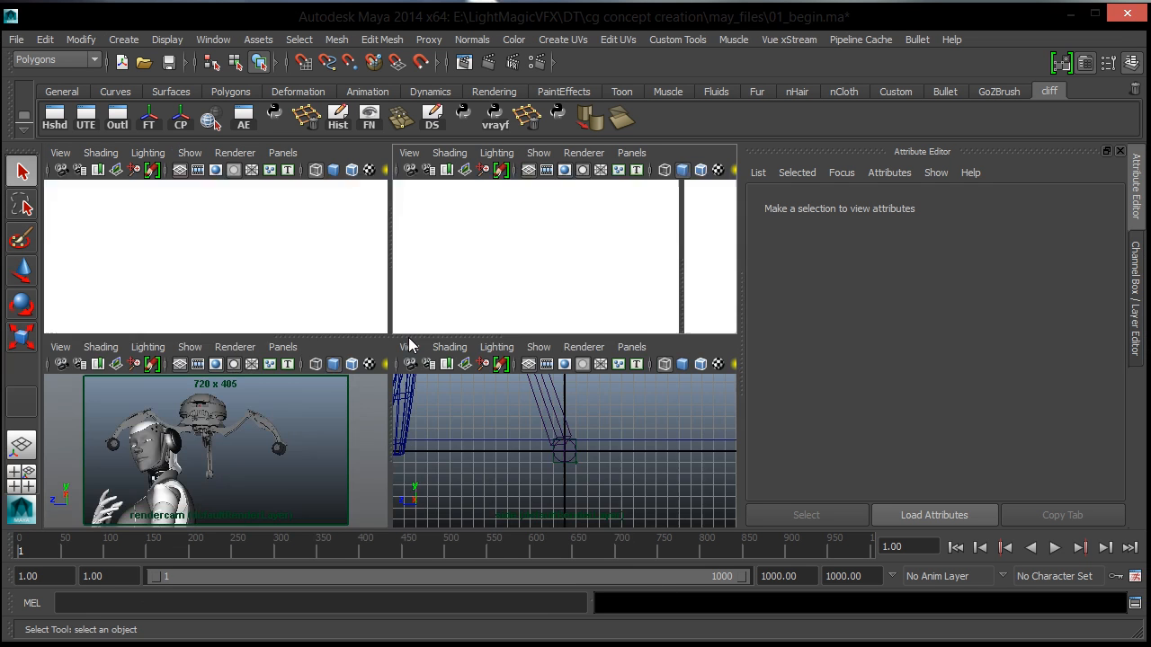
pyautogui.press('space')
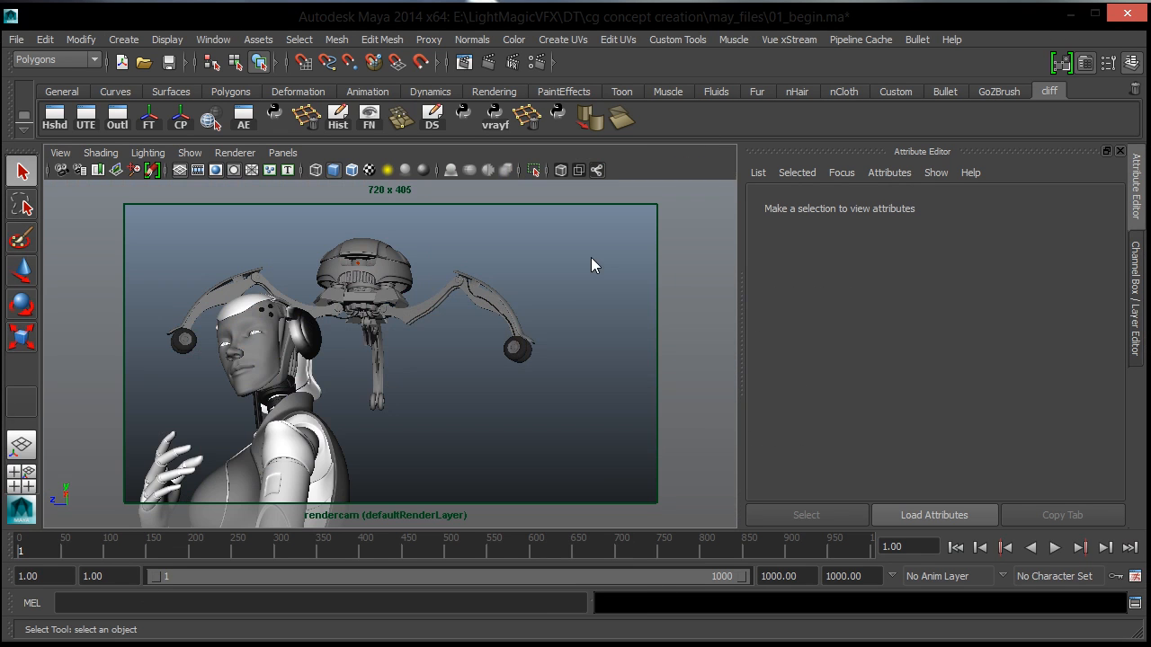